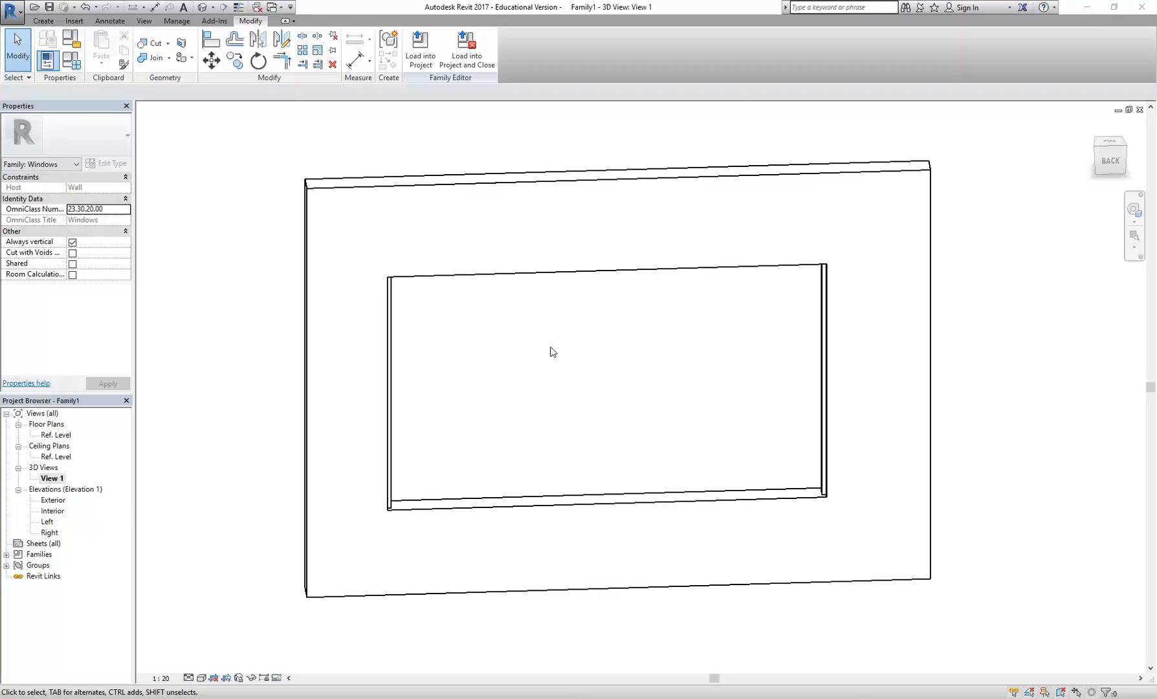
double_click(55, 457)
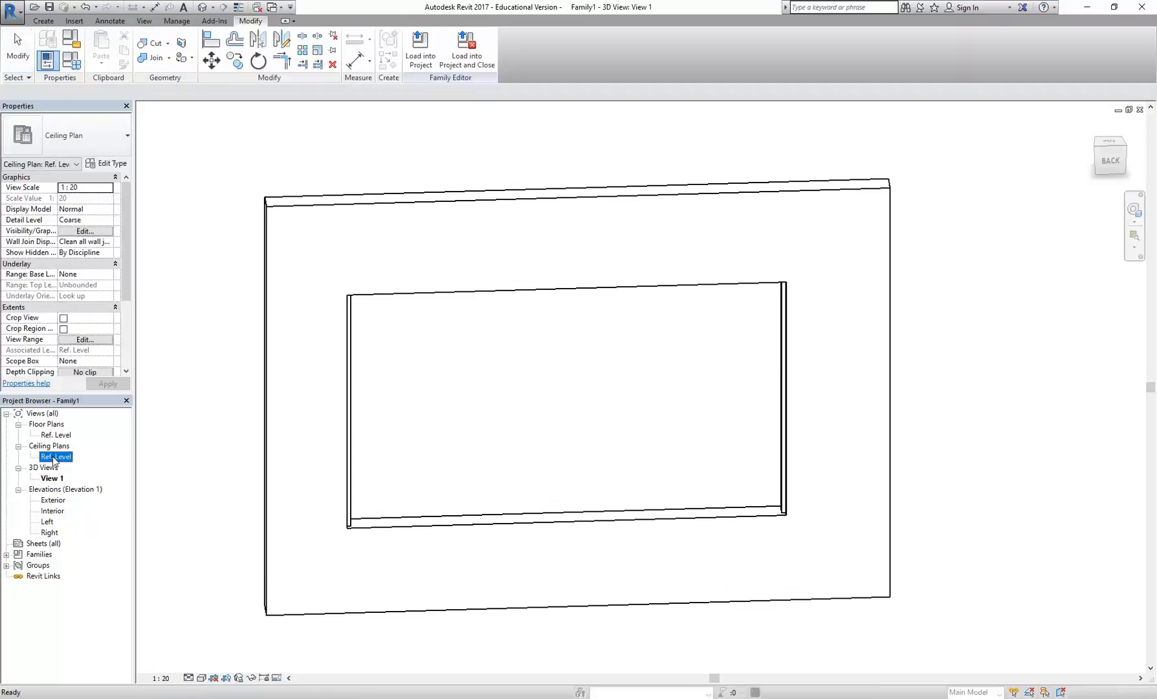
scroll(463, 231, down, 1)
middle_drag(462, 230, 406, 263)
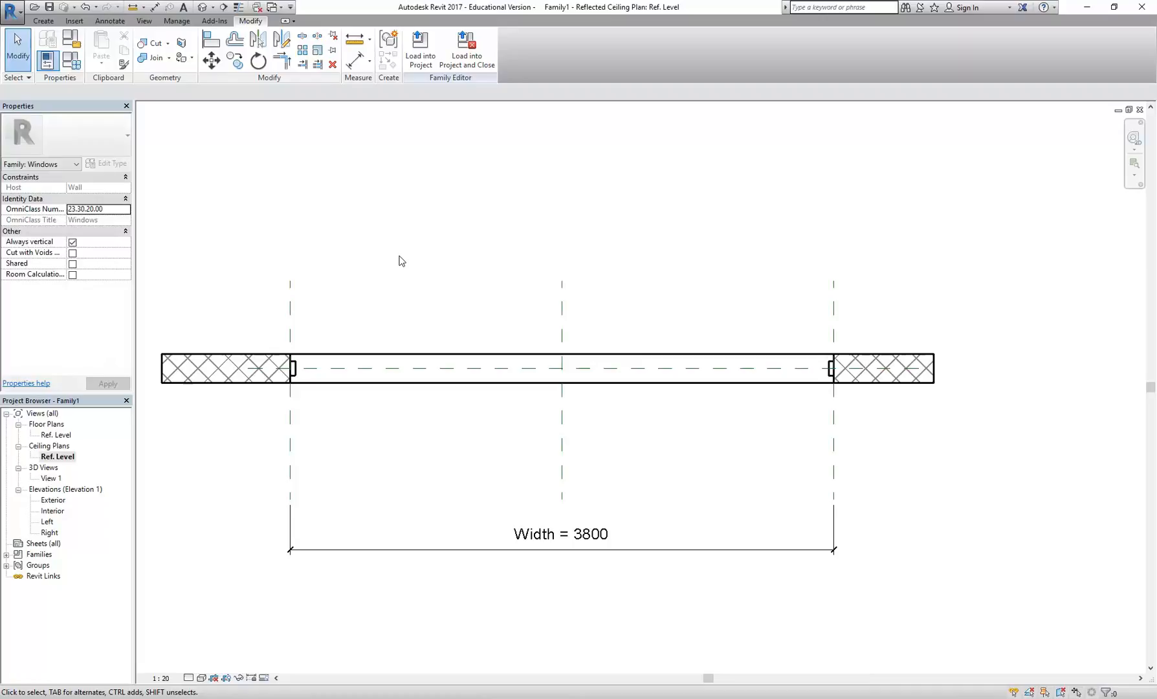
Open the Ref. Level floor plan and bring the window opening's full width into focus
double_click(63, 435)
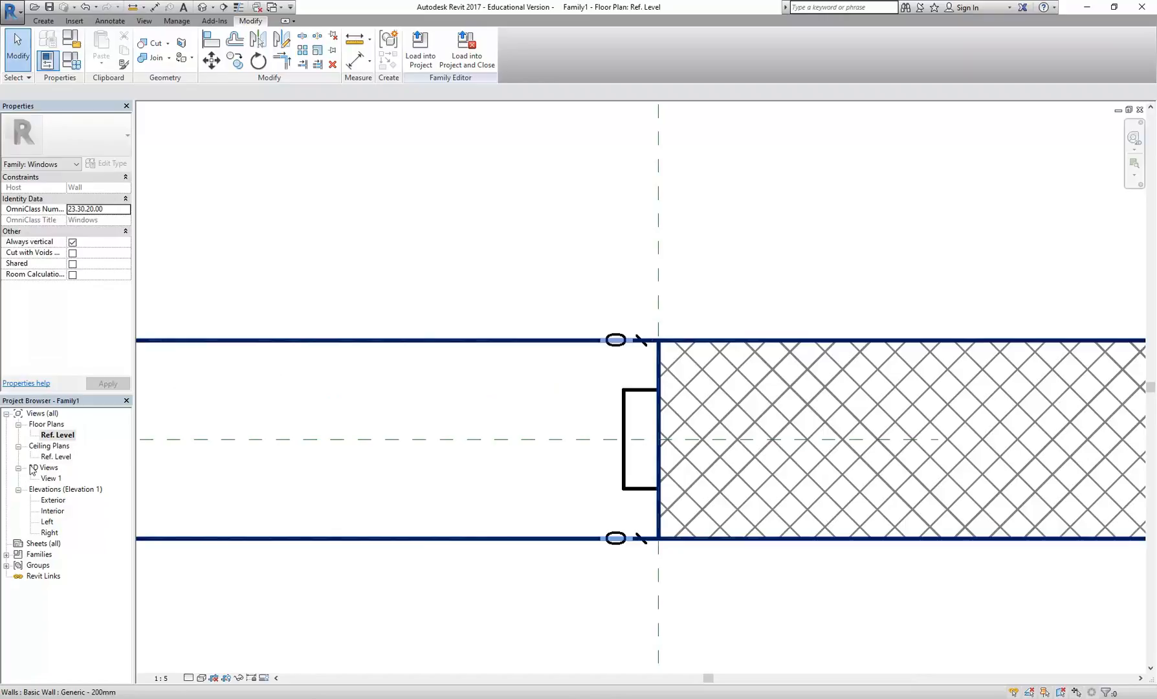
scroll(433, 243, down, 2)
scroll(433, 244, down, 1)
middle_drag(434, 243, 789, 345)
scroll(421, 291, down, 4)
middle_drag(421, 291, 732, 312)
middle_drag(545, 303, 489, 316)
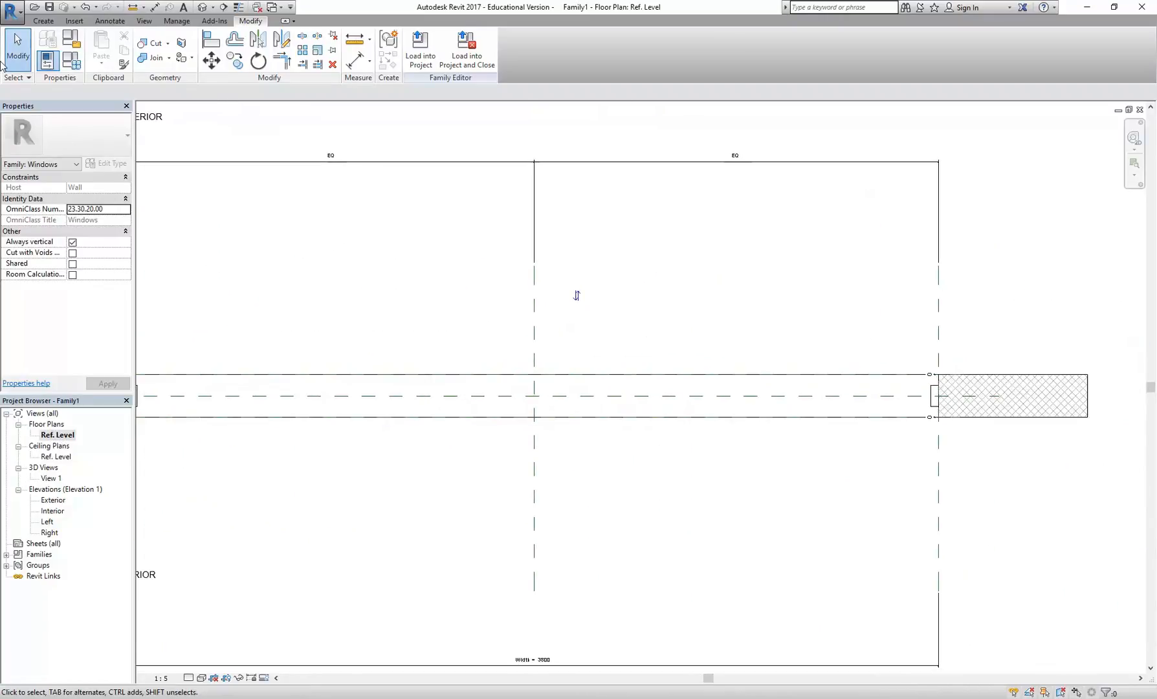
Start a solid extrusion sketch with the Rectangle tool at the opening's left frame piece
click(44, 21)
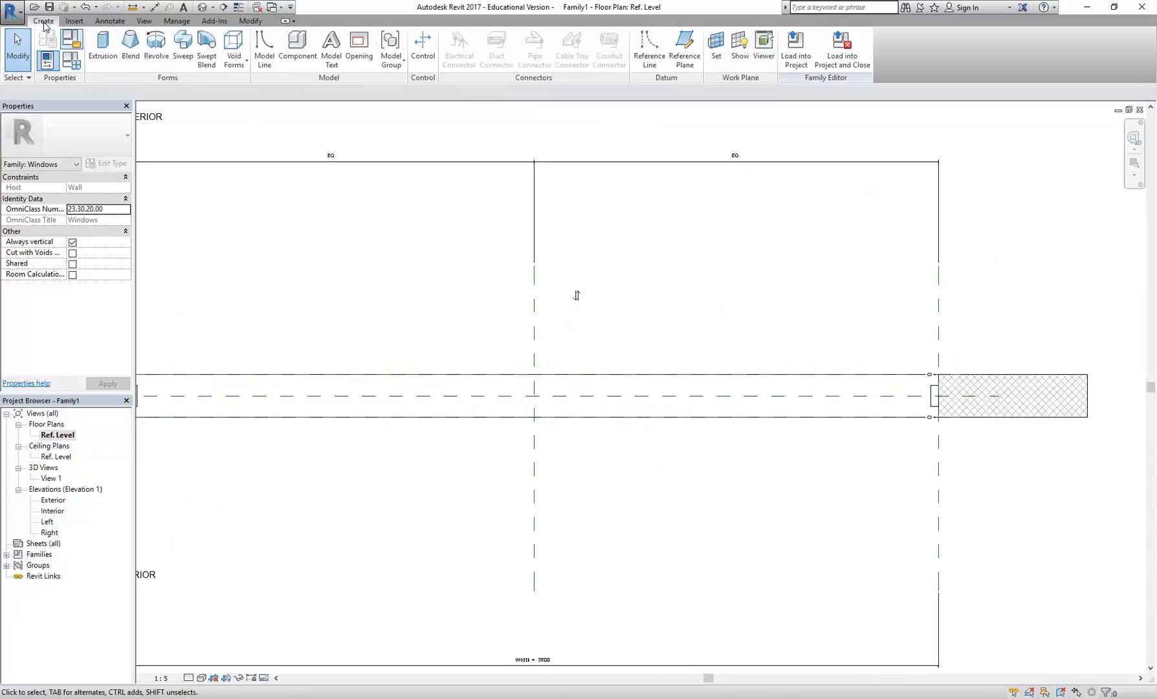
click(101, 56)
scroll(433, 328, down, 3)
scroll(439, 321, up, 3)
click(455, 40)
scroll(266, 379, up, 5)
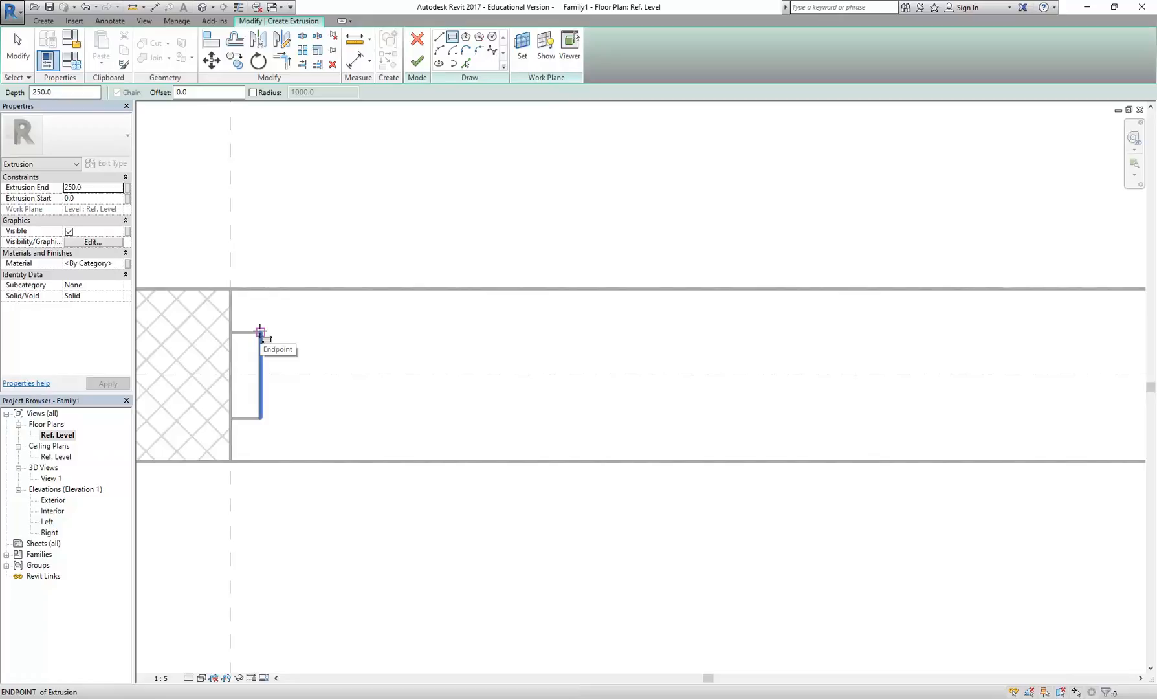
click(259, 332)
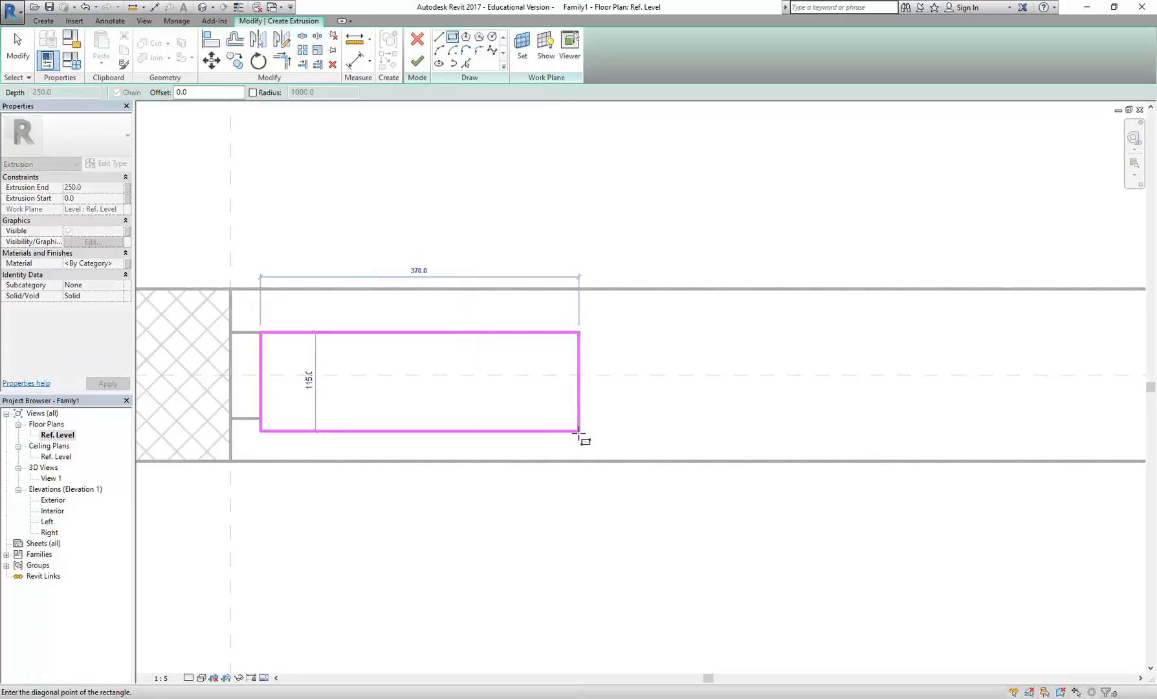
scroll(641, 396, down, 3)
middle_drag(563, 374, 279, 338)
middle_drag(1036, 360, 516, 269)
middle_drag(896, 224, 545, 227)
scroll(629, 225, up, 2)
scroll(593, 234, up, 2)
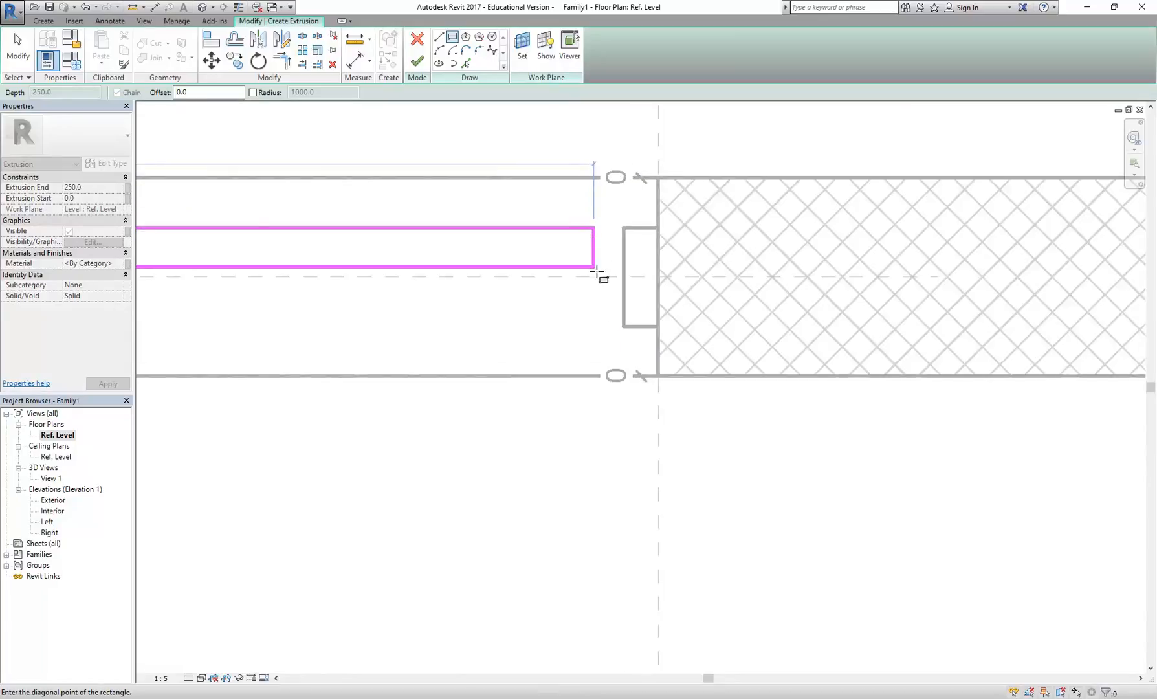
scroll(596, 266, up, 1)
click(616, 292)
right_click(537, 251)
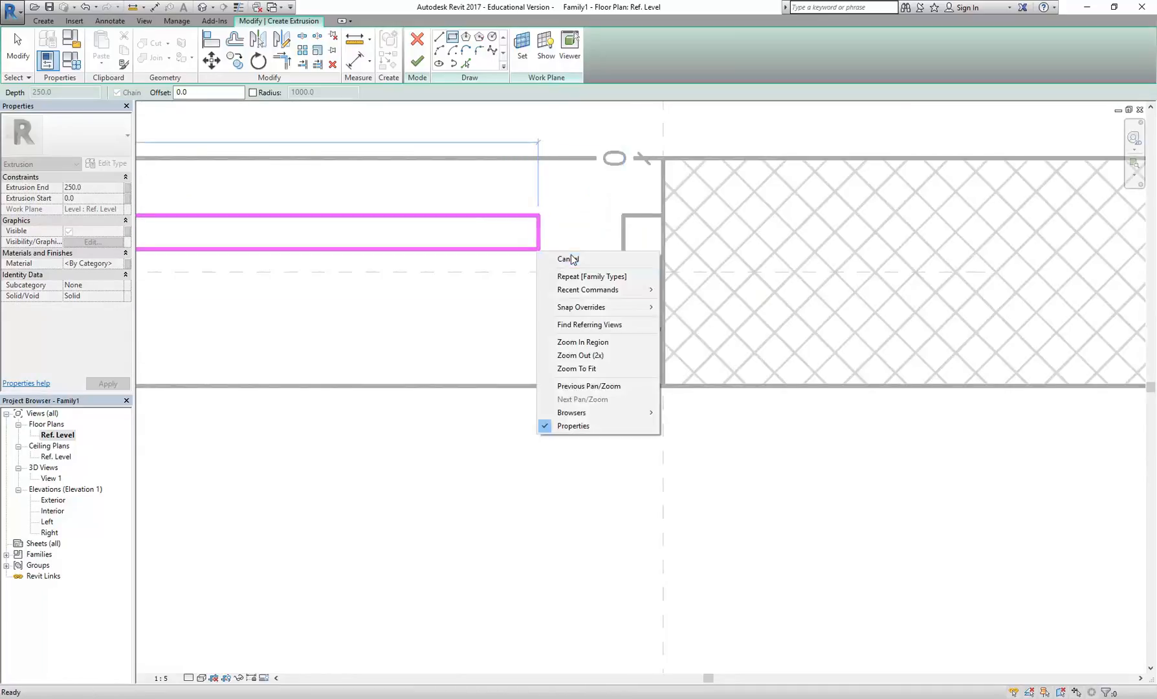
click(570, 257)
Sketch a rectangle between the two side frame pieces, about 21 mm inside the wall's exterior face and about 77 mm short of the right piece
middle_drag(570, 259, 1068, 336)
scroll(502, 285, down, 4)
scroll(487, 309, down, 1)
middle_drag(486, 308, 362, 297)
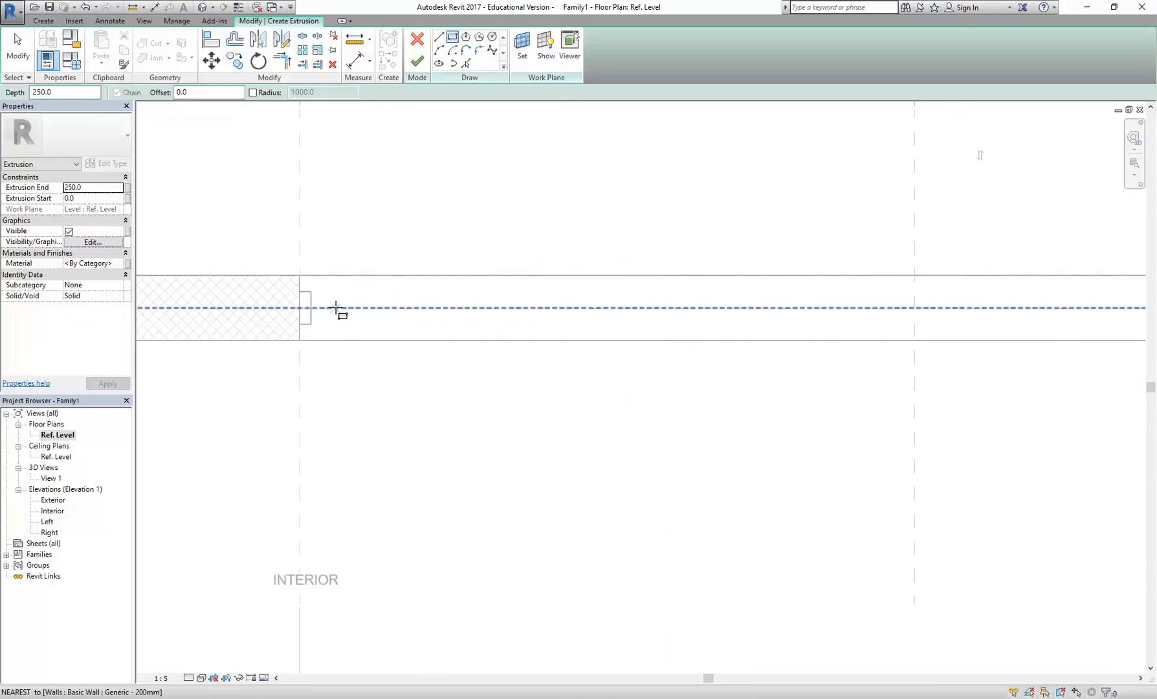
scroll(331, 317, up, 1)
scroll(327, 299, up, 2)
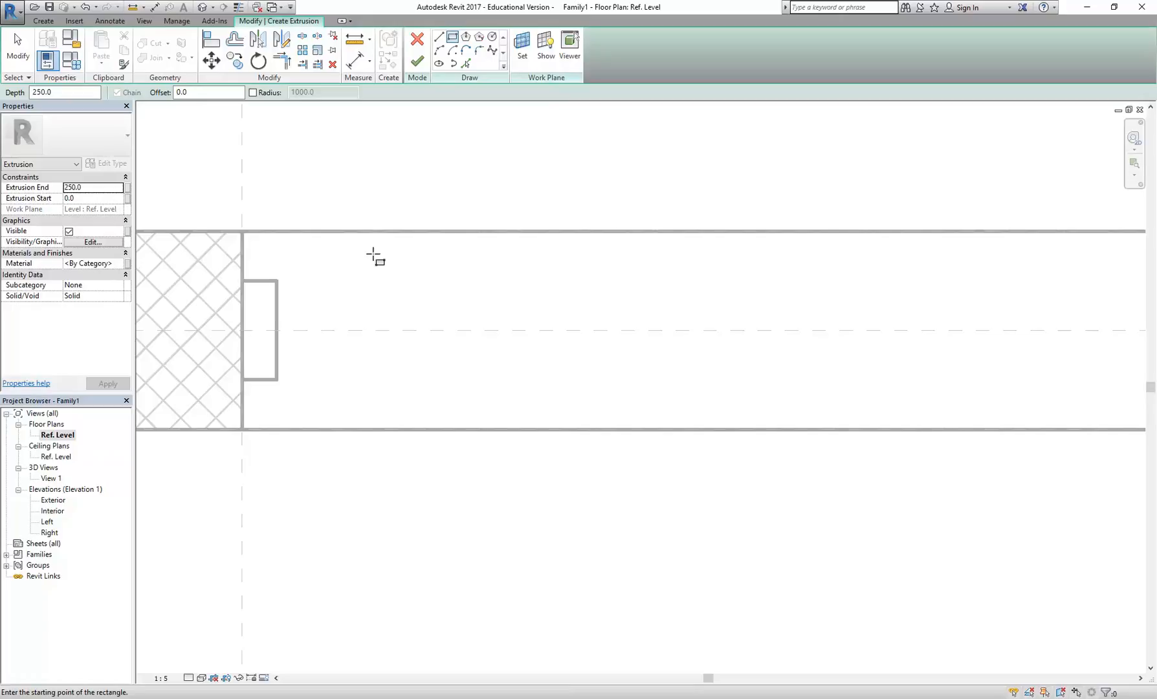
click(398, 252)
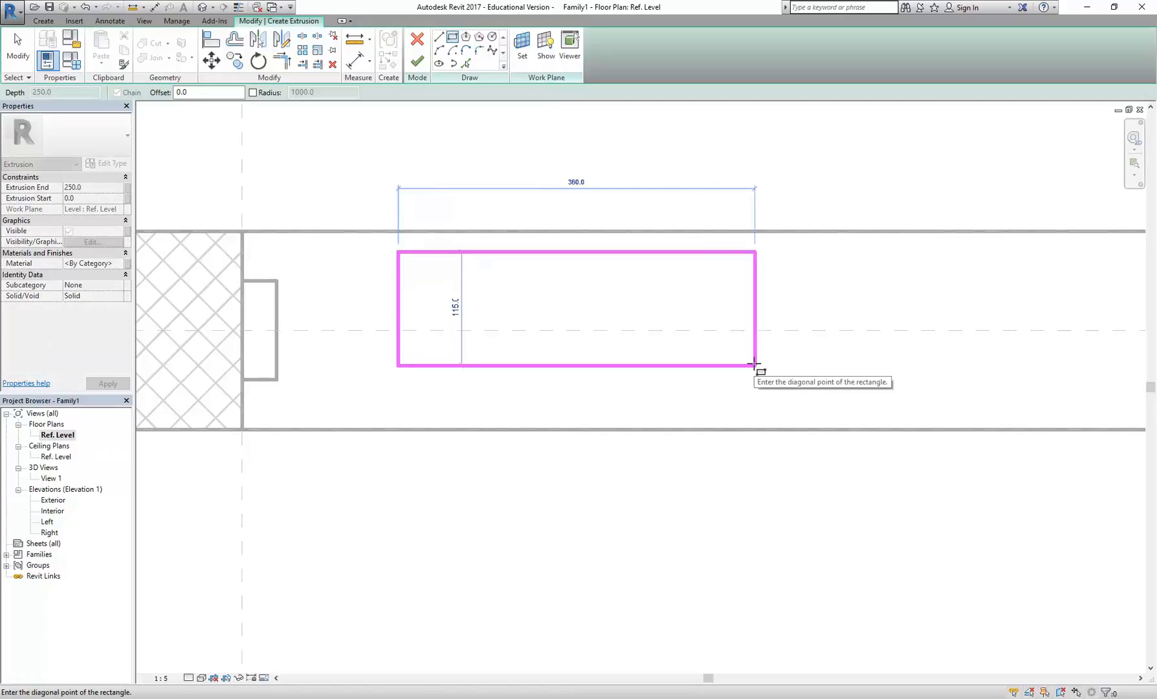
scroll(755, 364, down, 3)
middle_drag(801, 380, 516, 370)
scroll(516, 371, down, 2)
middle_drag(870, 399, 667, 387)
scroll(667, 387, down, 1)
middle_drag(942, 406, 615, 414)
middle_drag(886, 388, 625, 395)
scroll(561, 377, up, 2)
middle_drag(459, 416, 596, 429)
scroll(537, 410, up, 1)
scroll(518, 390, up, 1)
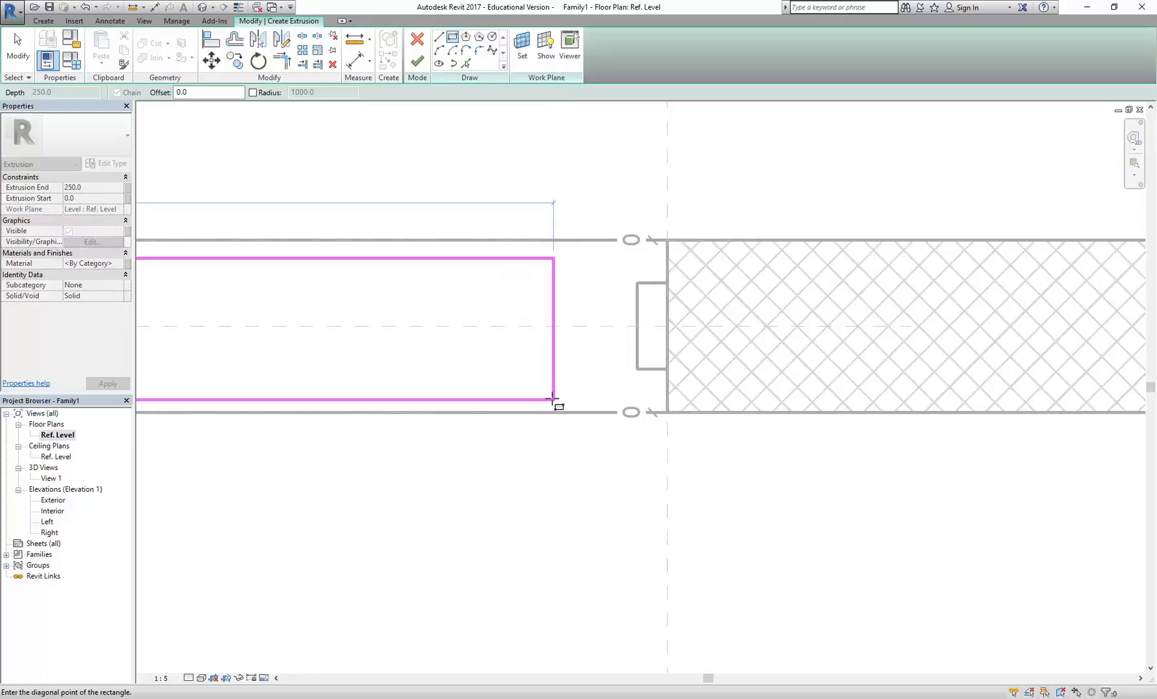
click(571, 399)
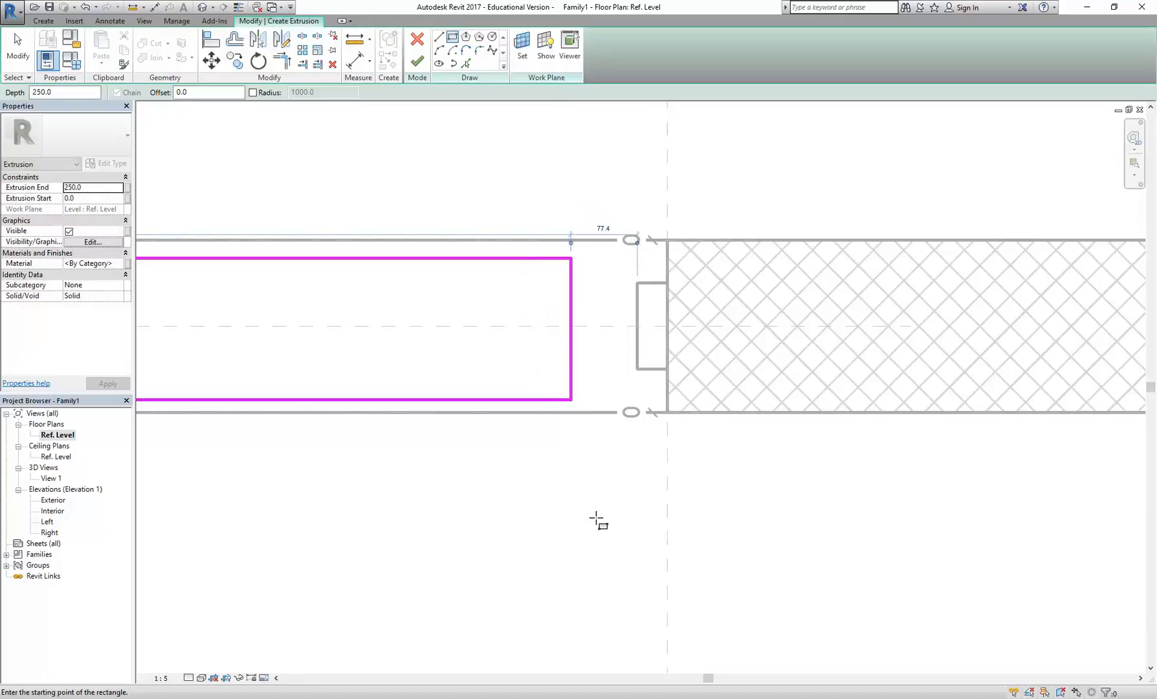
scroll(482, 442, down, 2)
middle_drag(515, 456, 912, 467)
scroll(477, 410, down, 2)
middle_drag(242, 482, 934, 463)
scroll(387, 363, up, 5)
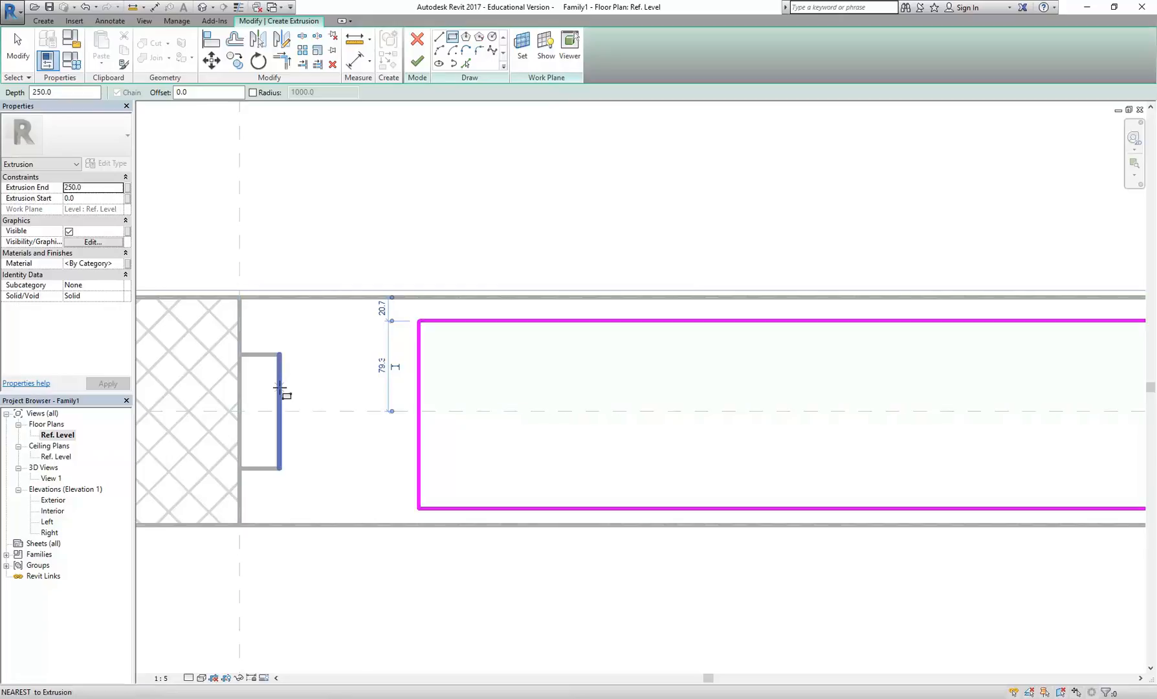
right_click(349, 216)
click(401, 223)
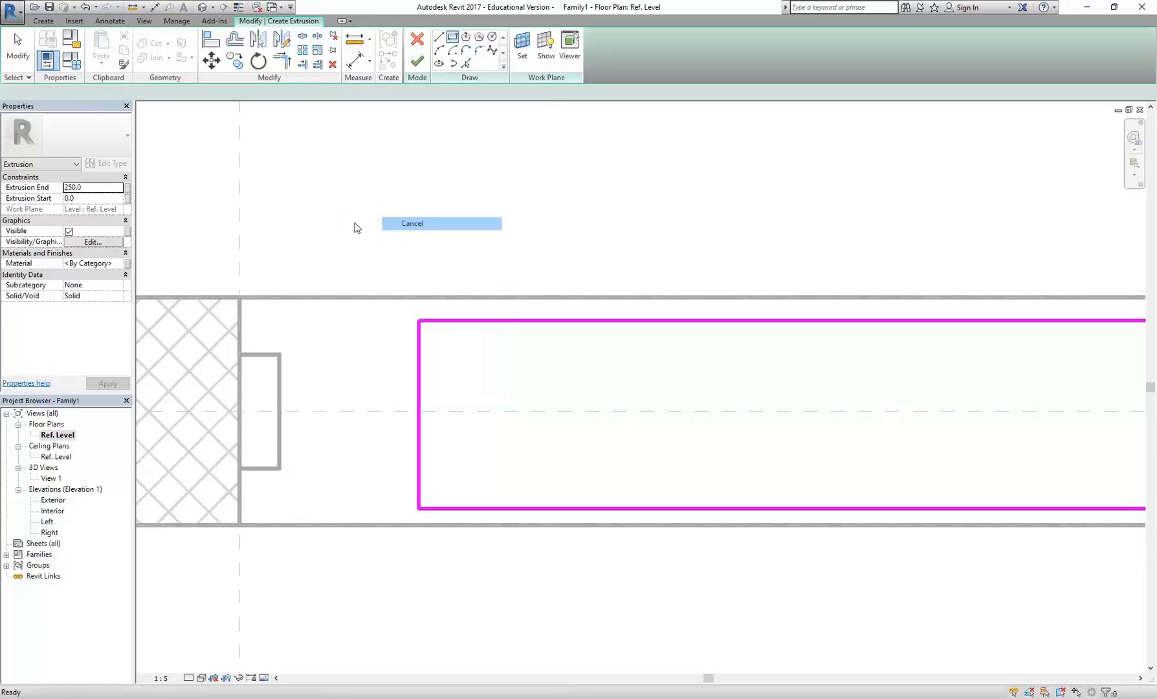
Align the rectangle's left edge with the inner face of the left frame piece and lock the alignment
scroll(357, 235, up, 2)
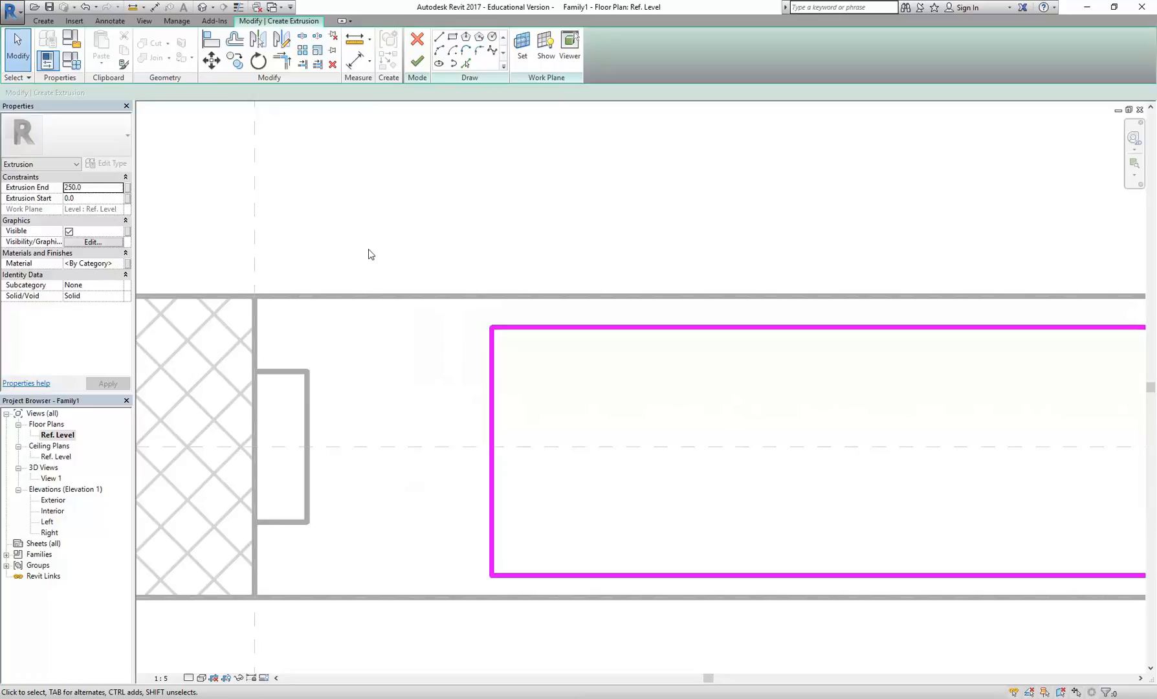
click(213, 42)
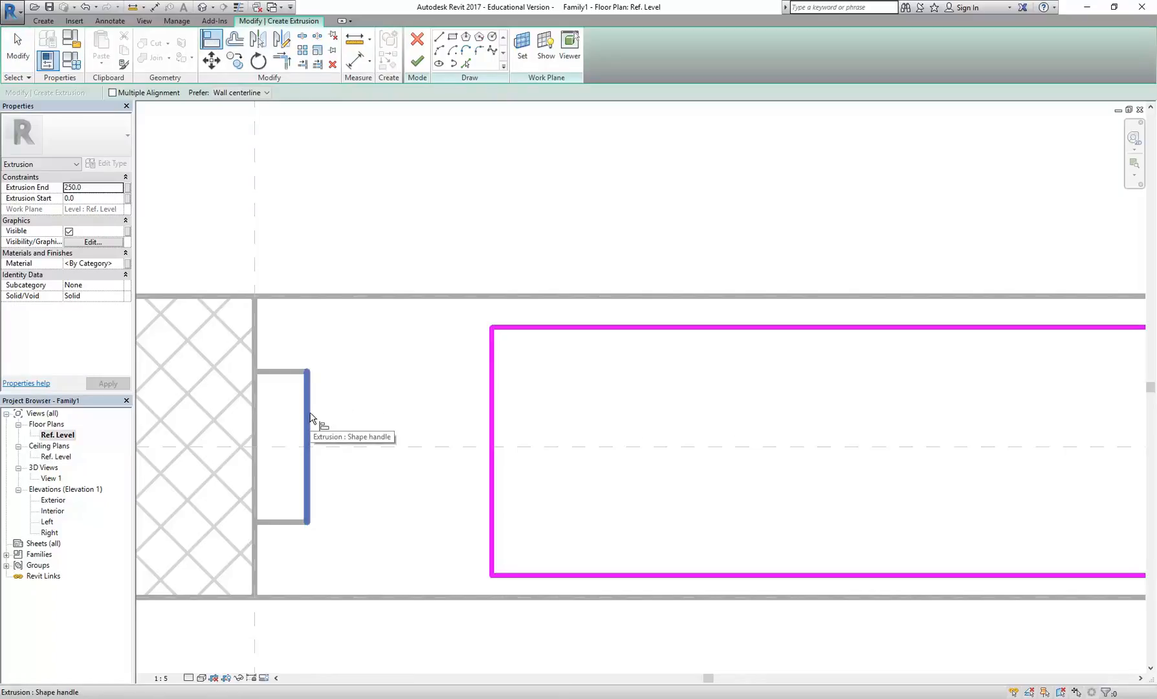
click(310, 417)
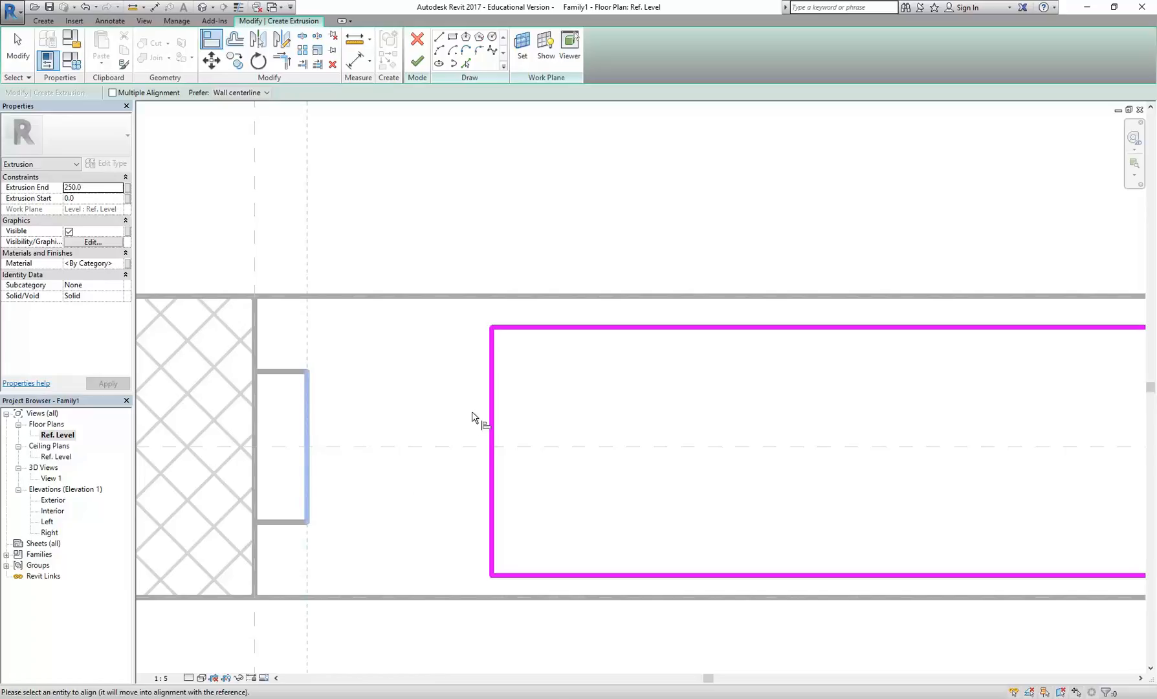
click(492, 406)
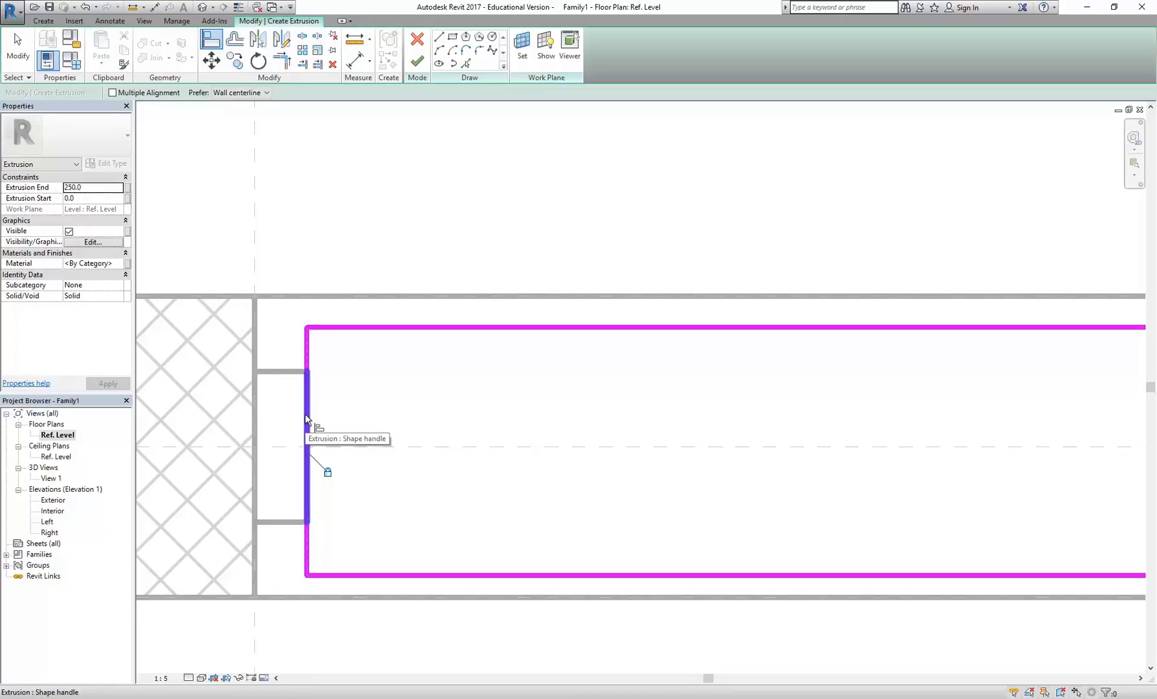
Align the rectangle's right edge with the inner face of the right frame piece and lock the alignment
scroll(628, 388, down, 3)
middle_drag(628, 387, 192, 454)
middle_drag(641, 439, 589, 447)
scroll(792, 443, down, 2)
middle_drag(836, 442, 395, 447)
scroll(712, 421, down, 1)
middle_drag(796, 417, 535, 423)
scroll(578, 433, up, 3)
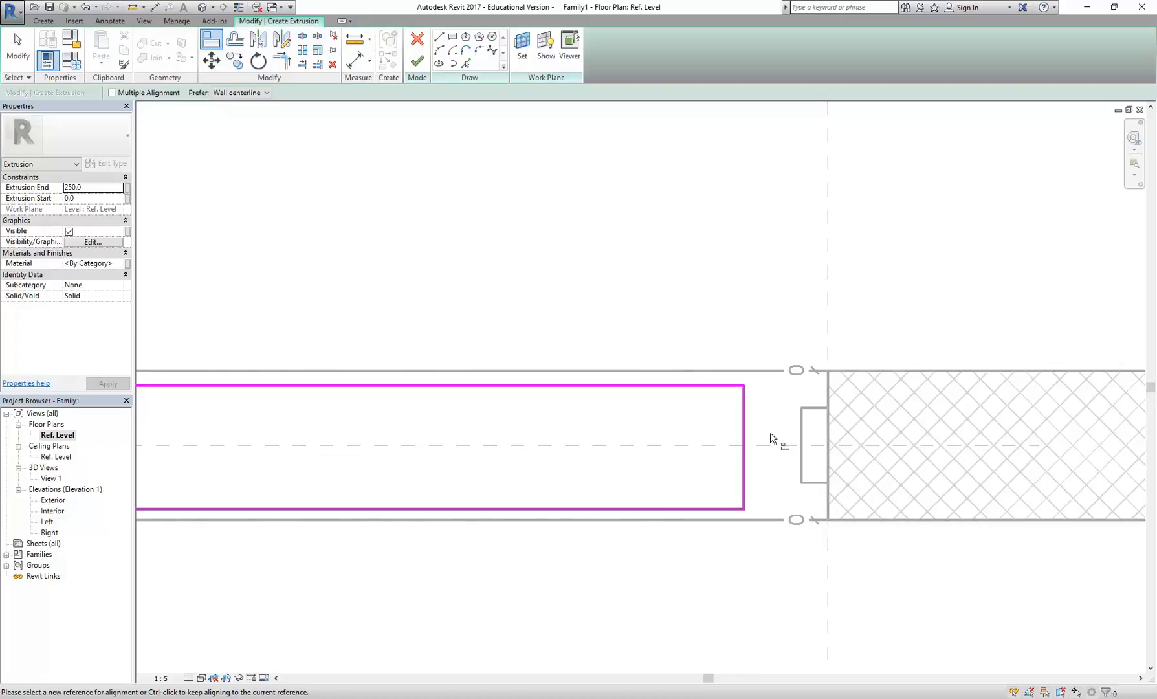
scroll(800, 452, up, 3)
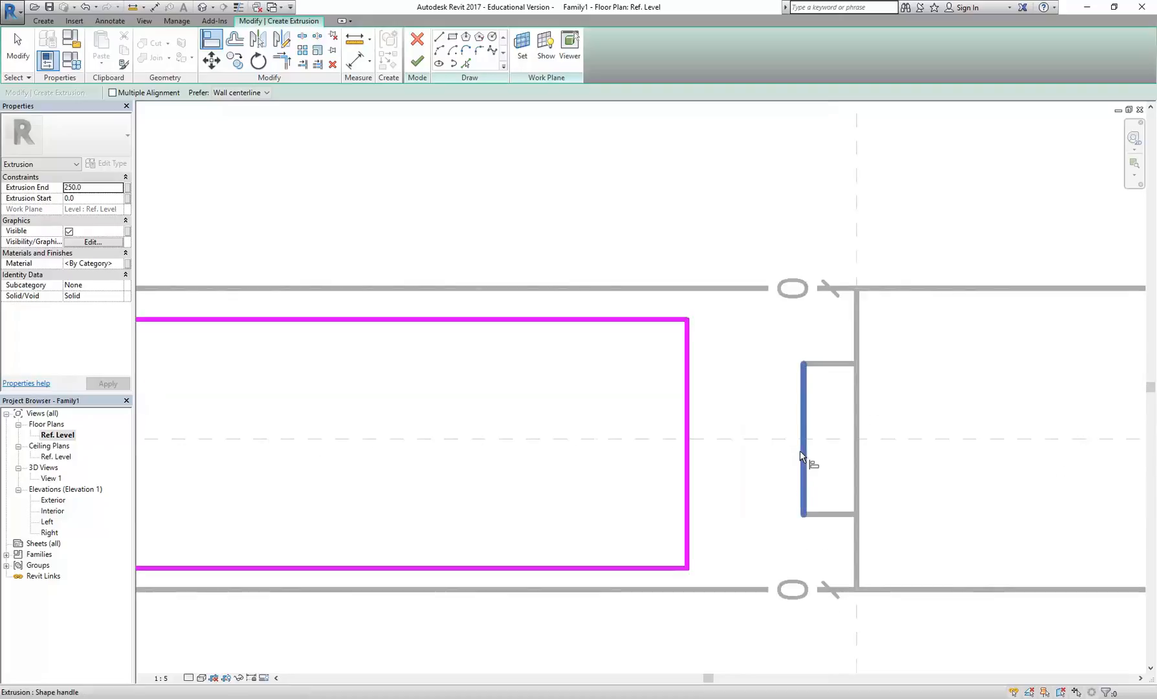
click(802, 396)
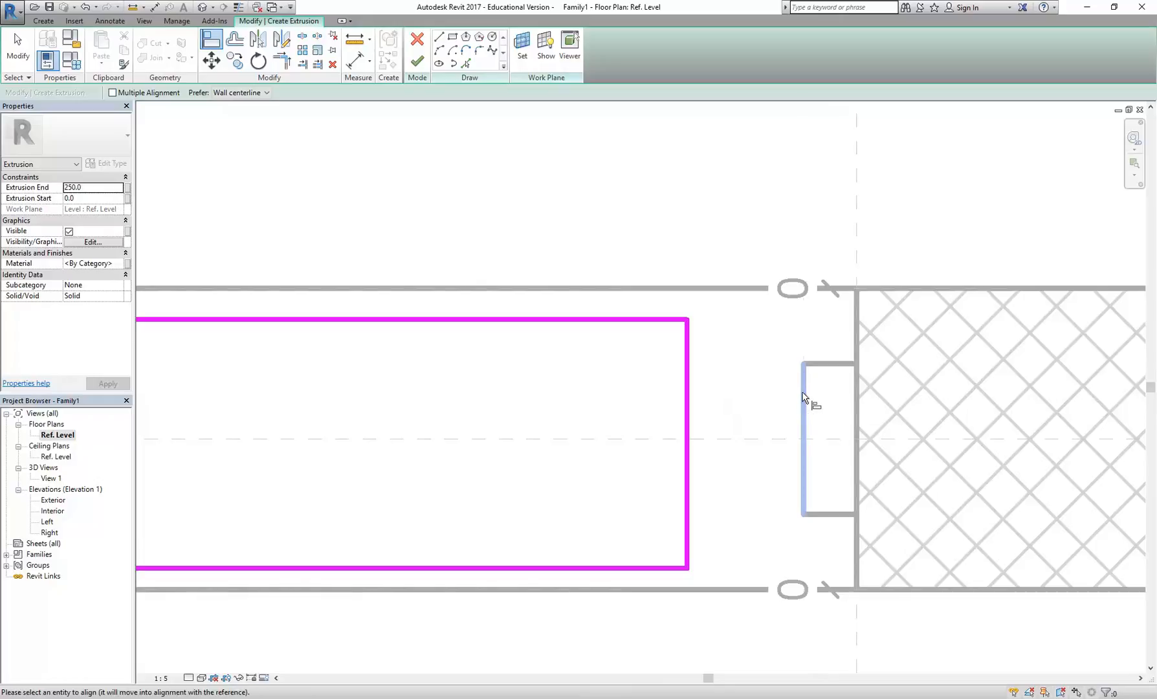
click(689, 385)
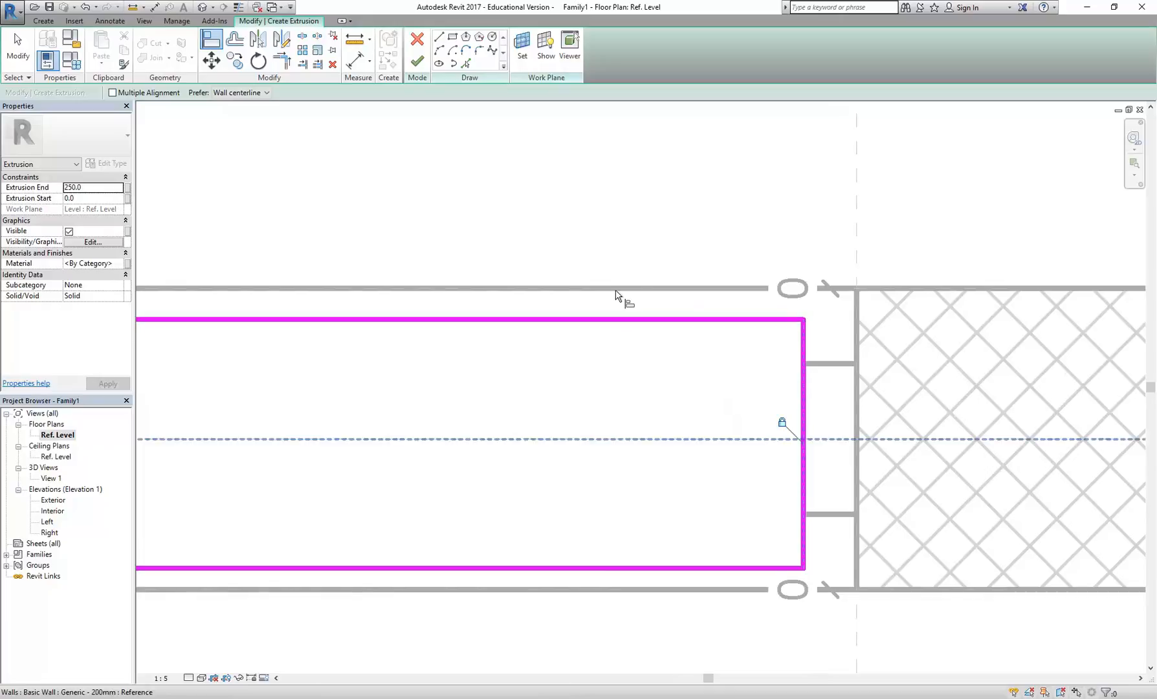
Align the rectangle's exterior-side edge with the exterior face of the left frame piece and lock the alignment
scroll(620, 299, down, 5)
scroll(627, 483, down, 2)
middle_drag(564, 479, 1053, 452)
click(250, 432)
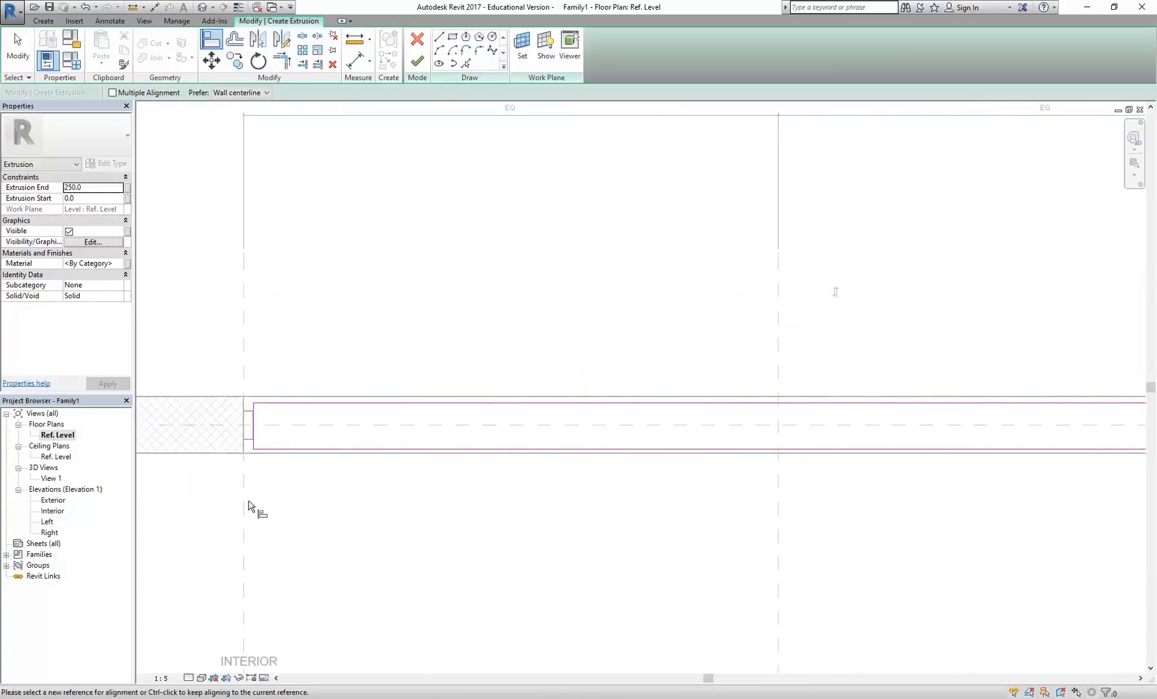
scroll(236, 431, up, 6)
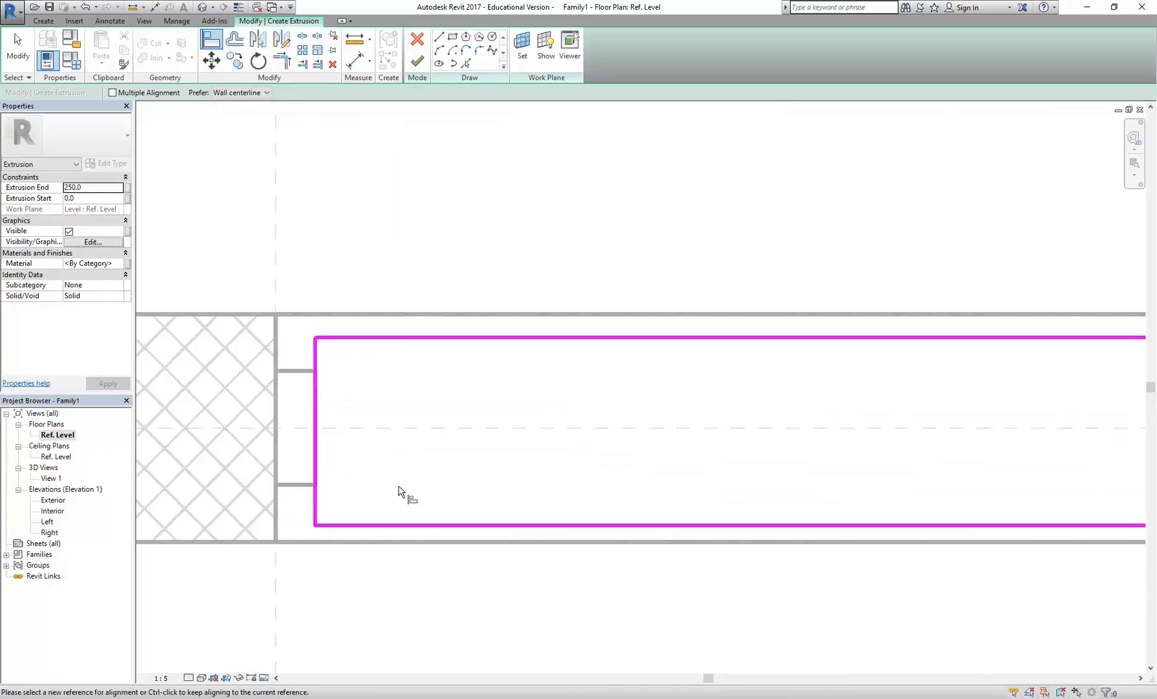
scroll(332, 422, up, 2)
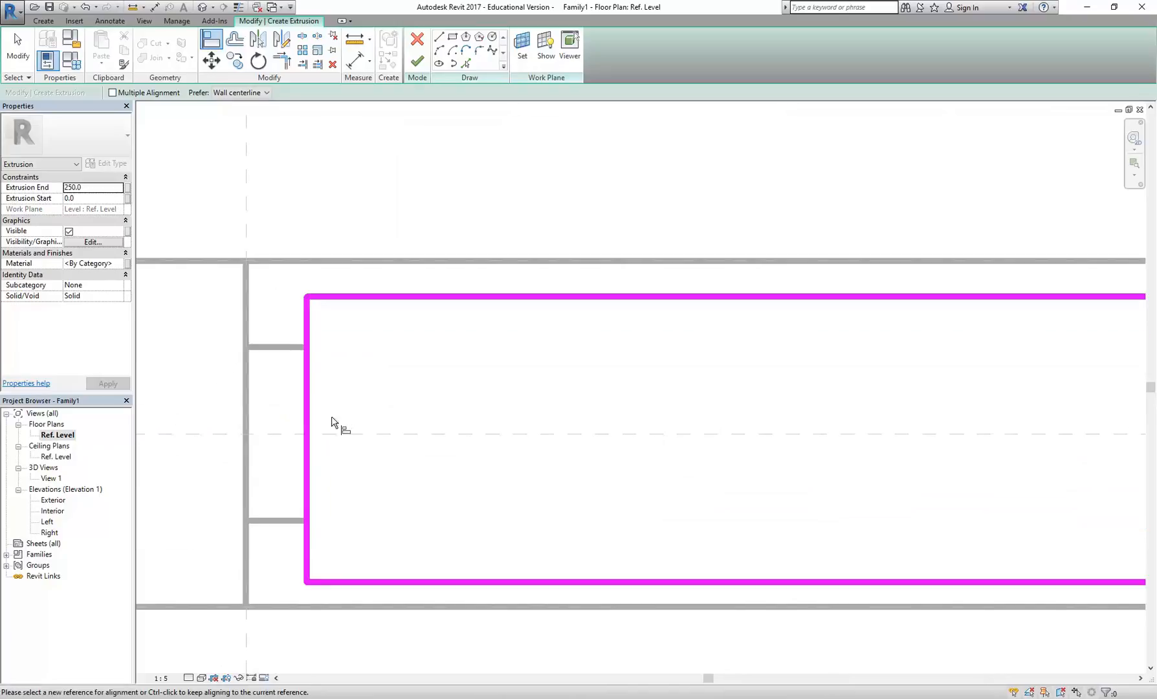
click(279, 348)
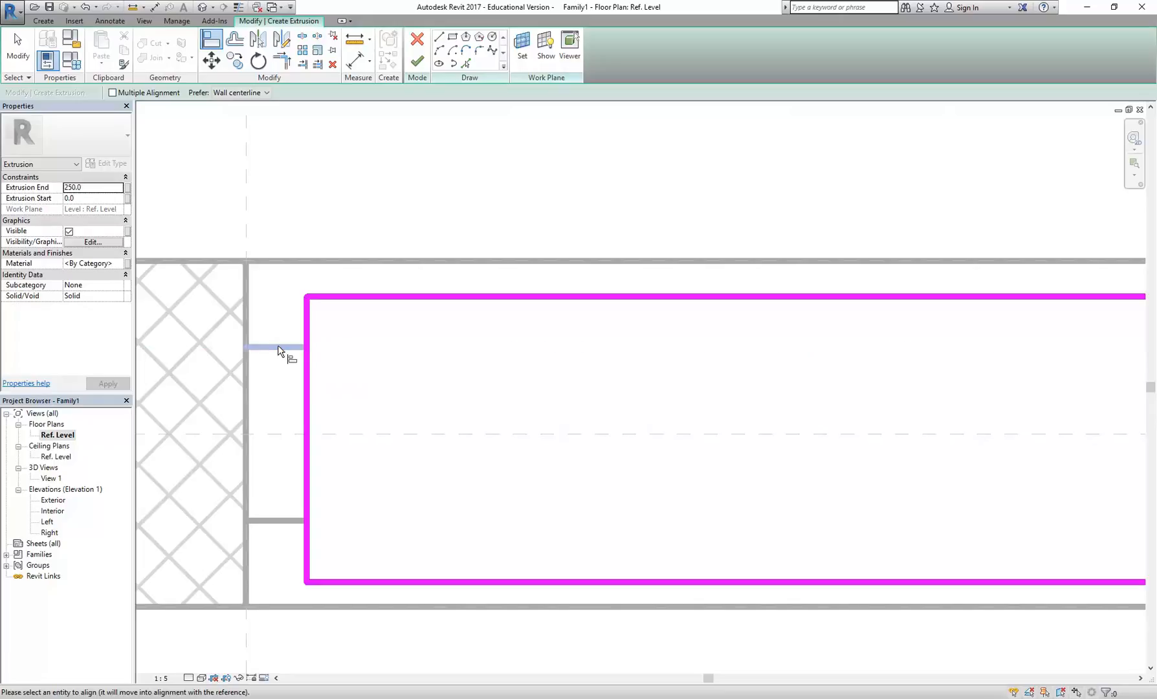
click(399, 297)
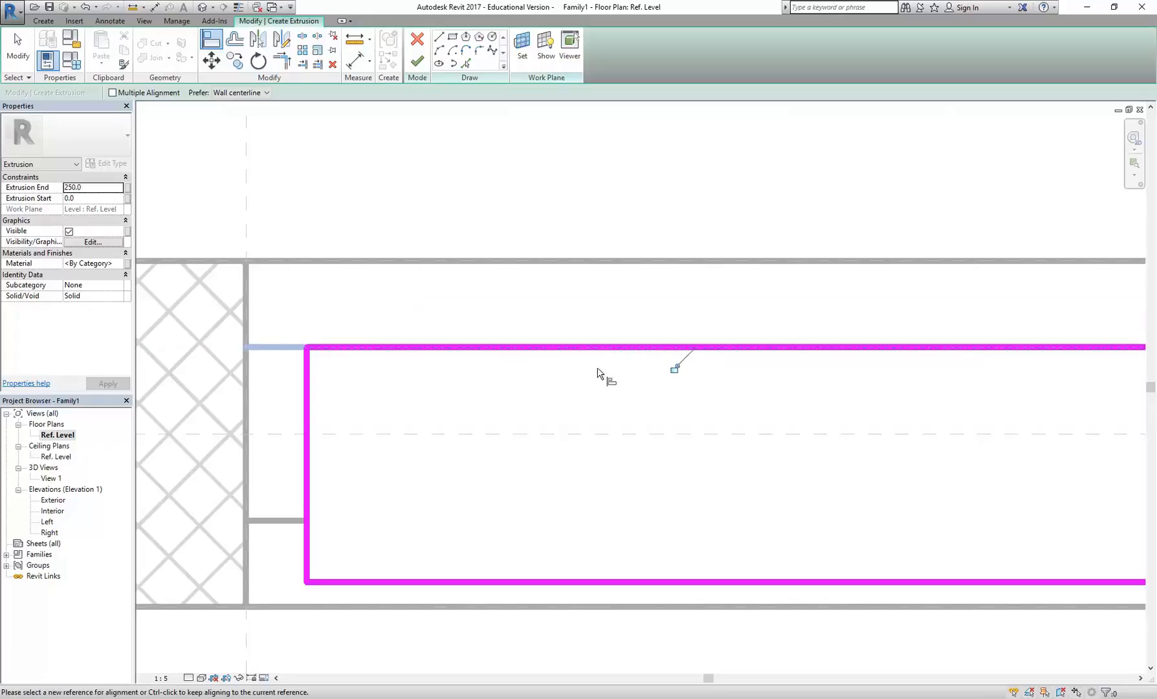
click(675, 368)
Align the rectangle's interior-side edge with the interior face of the left frame piece and lock the alignment
click(271, 520)
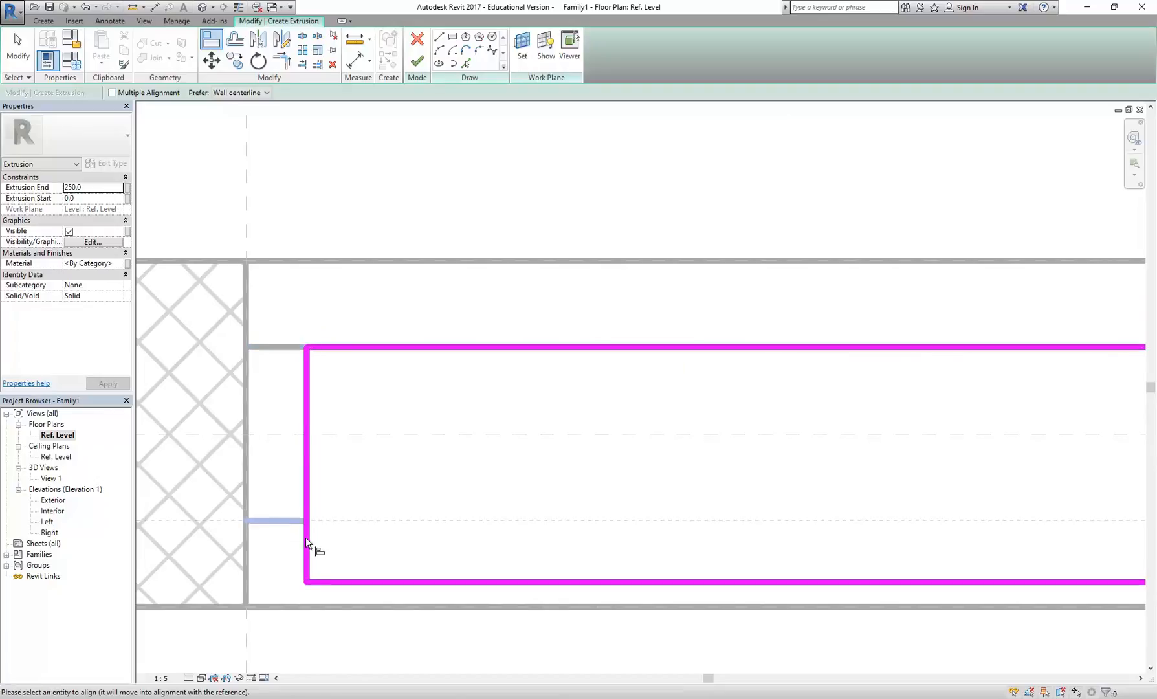
click(394, 582)
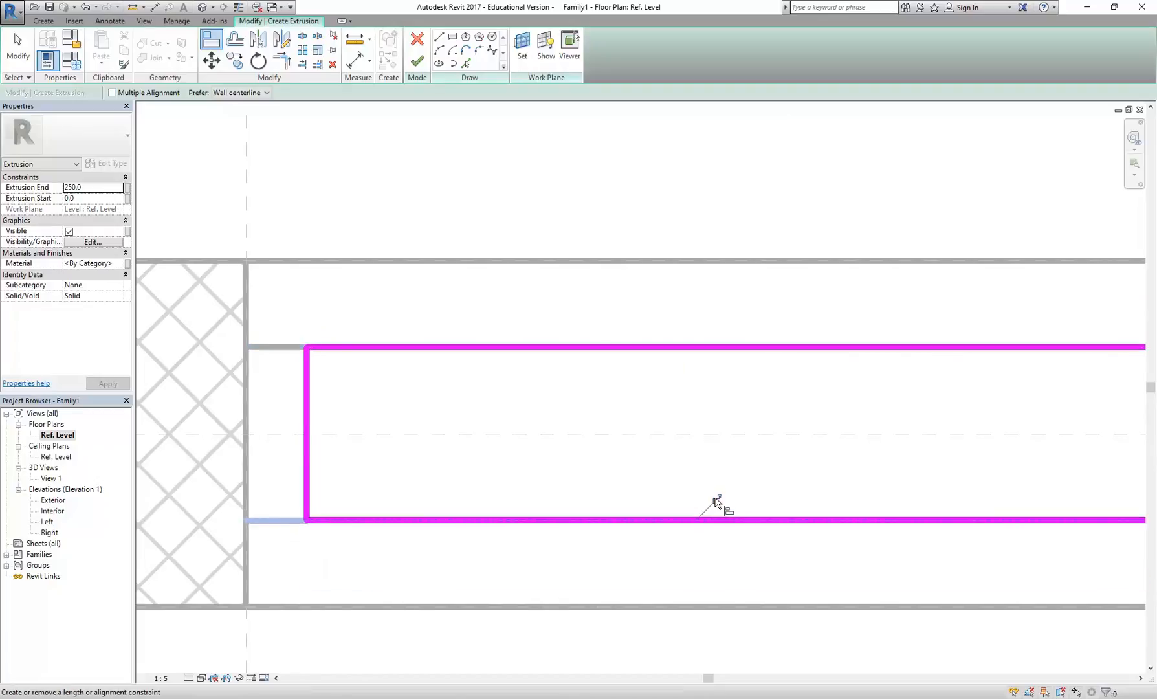
scroll(399, 299, down, 5)
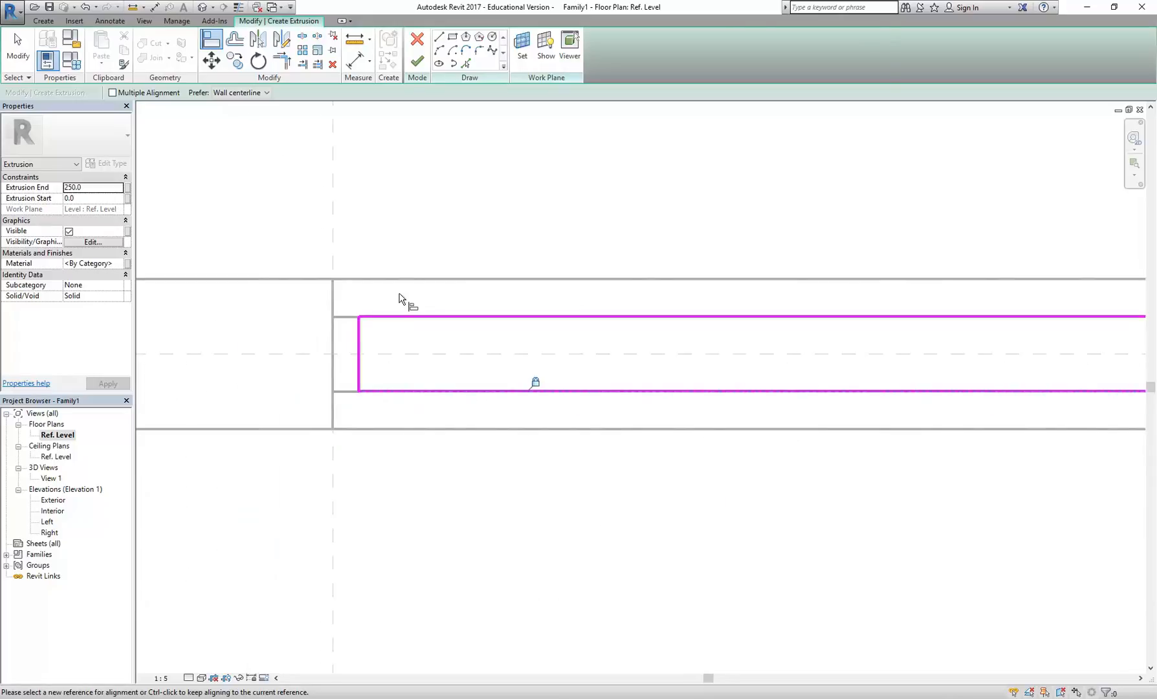
middle_drag(362, 519, 314, 500)
scroll(305, 496, down, 2)
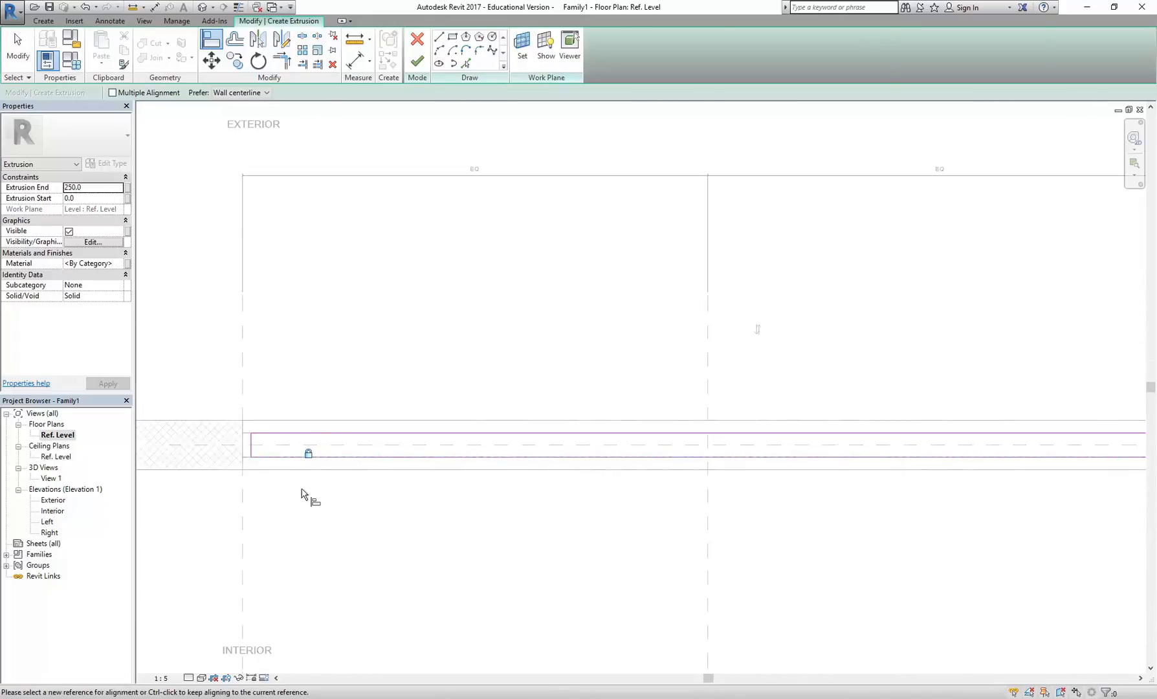
scroll(301, 494, up, 1)
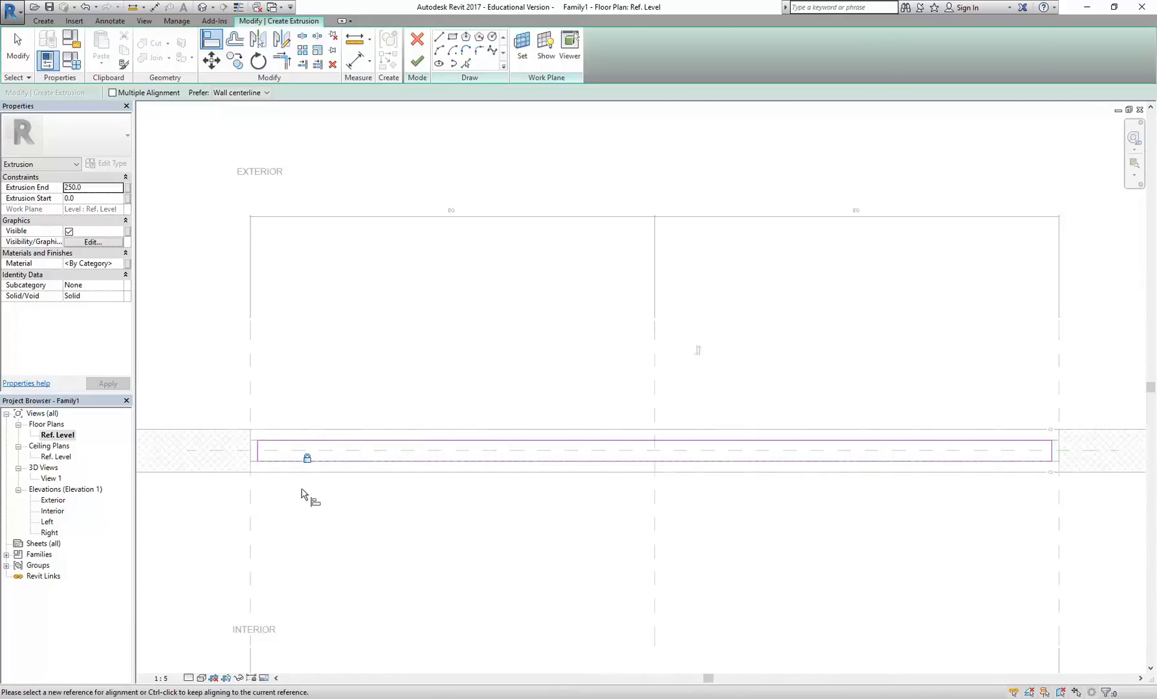
scroll(301, 493, up, 1)
scroll(304, 391, up, 1)
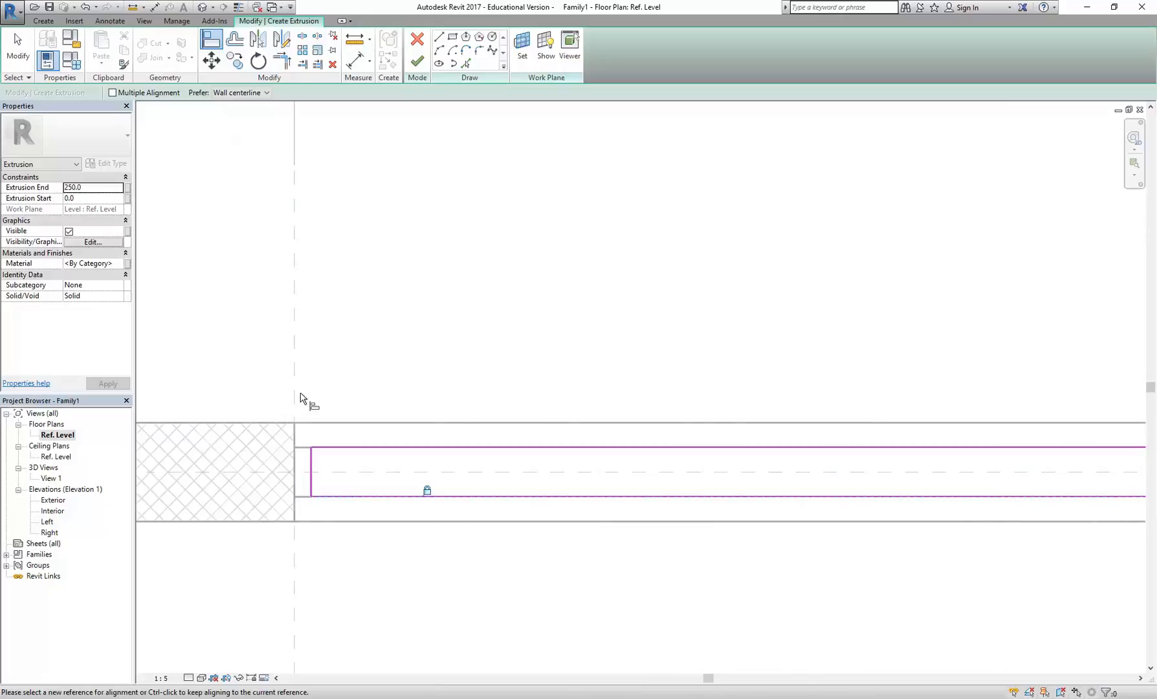
Finish the horizontal frame member's sketch to create the extrusion between the side frame pieces
scroll(316, 473, up, 2)
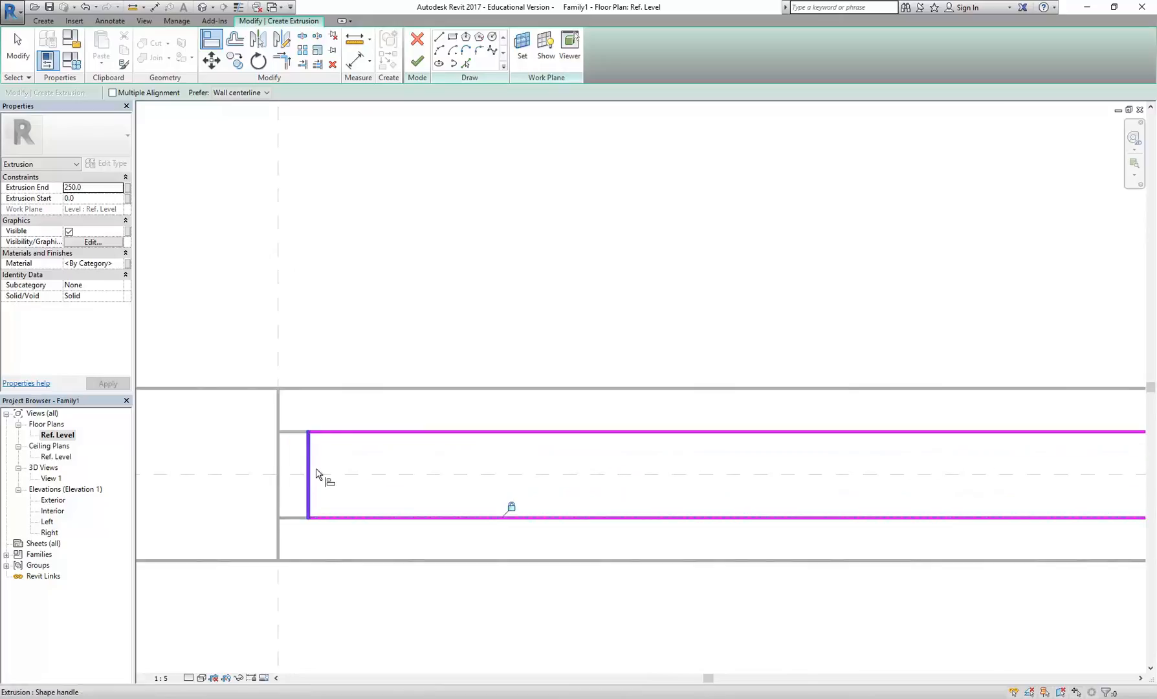
click(417, 61)
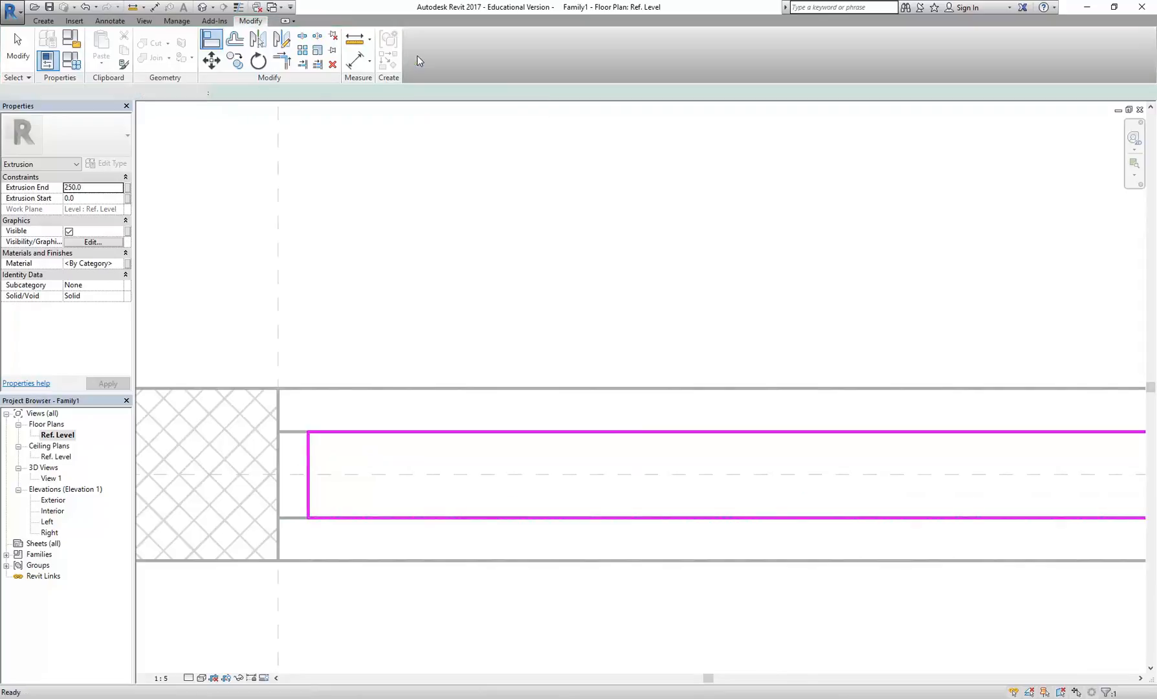
click(418, 61)
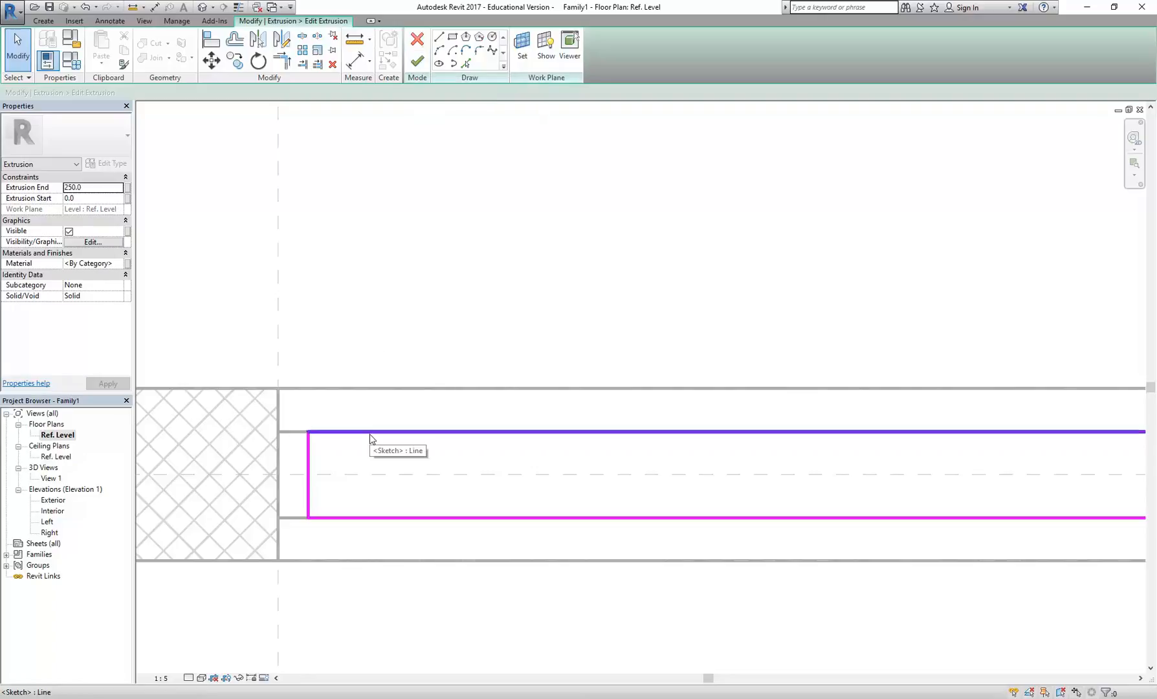
Set the horizontal member's extrusion start to 1000 mm and its end to 1200 mm, and finish the sketch edit
double_click(90, 187)
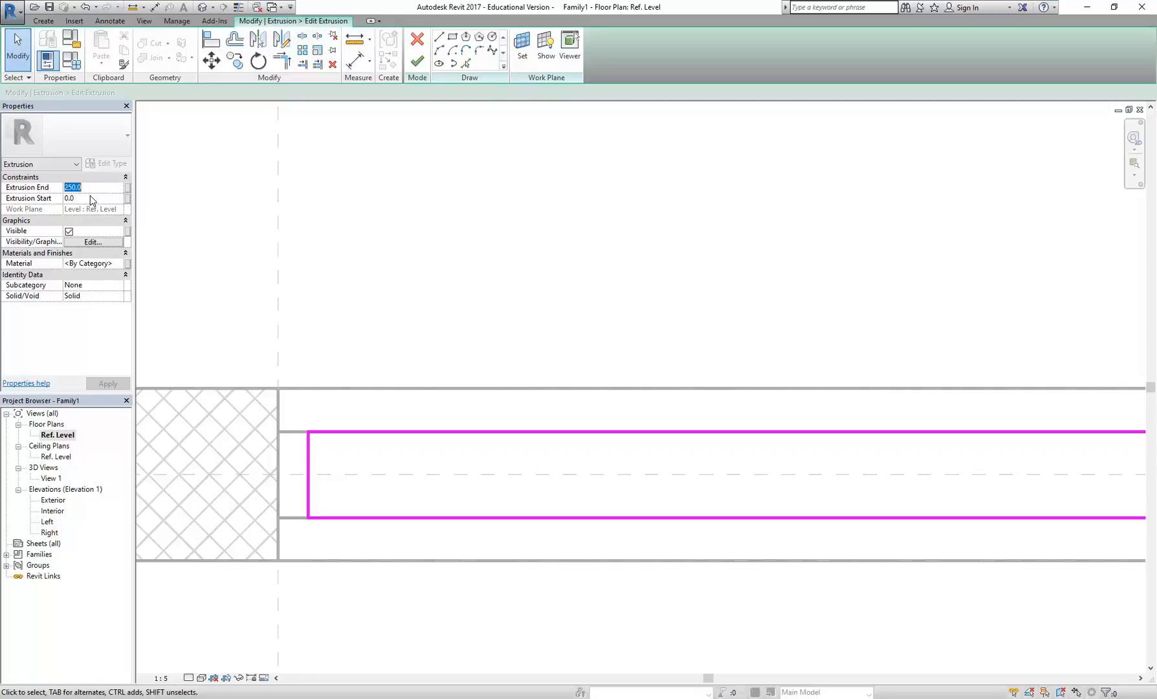
key(Escape)
click(97, 198)
text(1000)
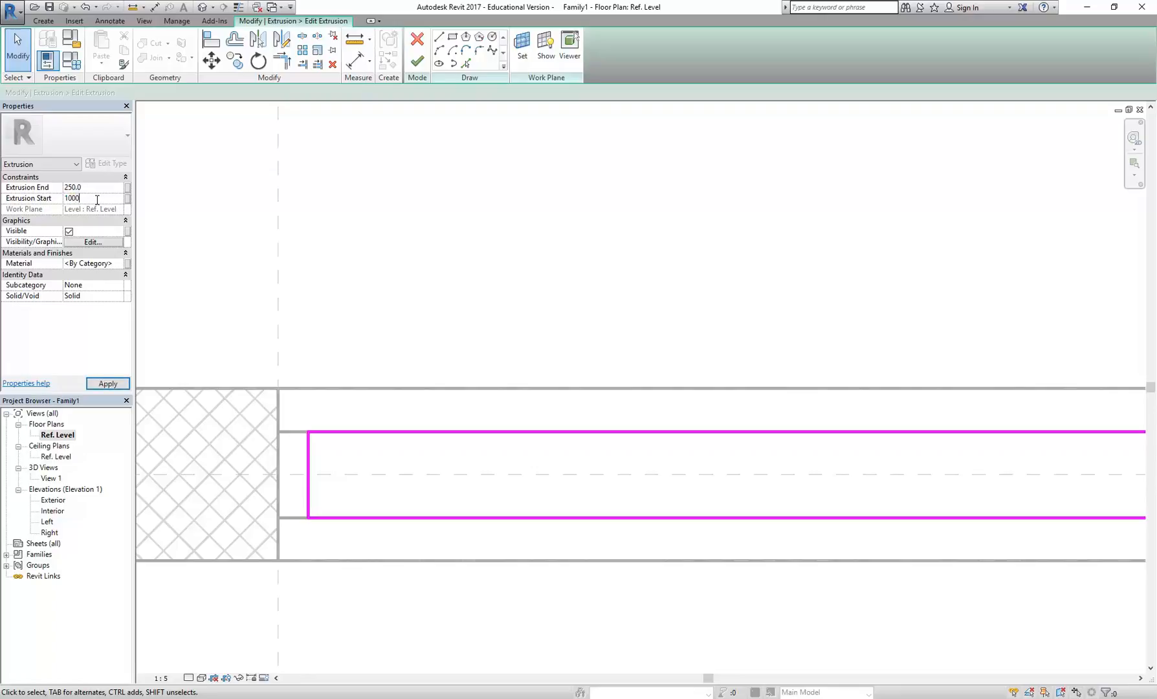
click(105, 187)
text(12)
key(Return)
click(105, 199)
click(111, 188)
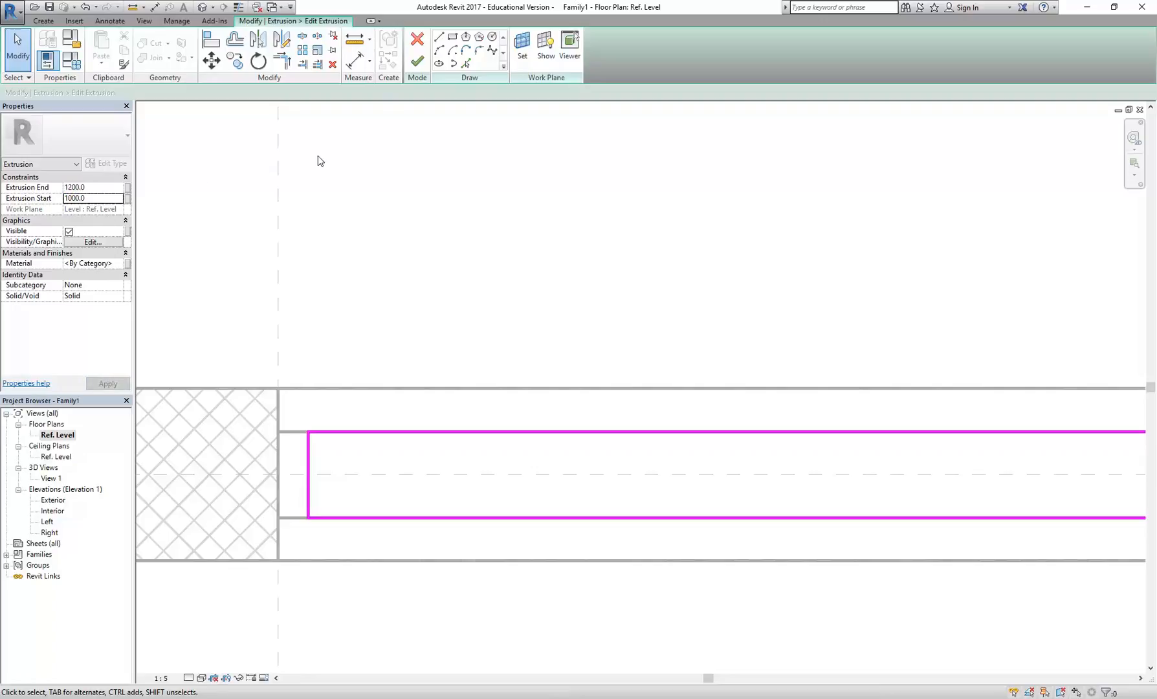
click(418, 62)
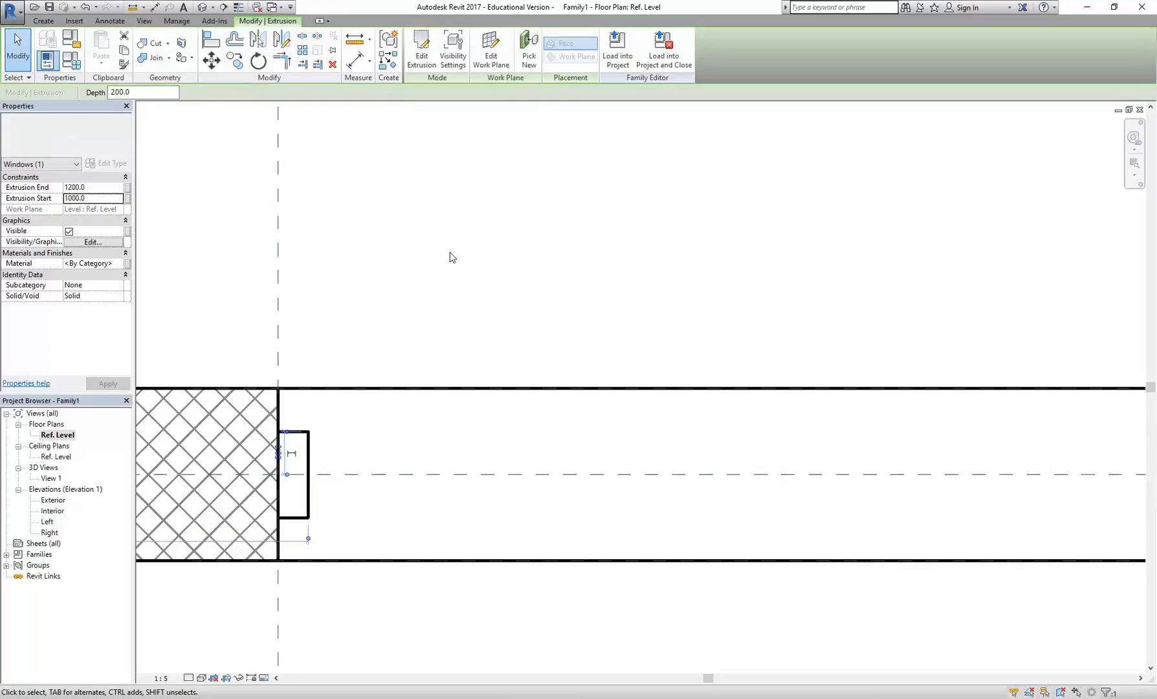
Examine the new horizontal frame member within the window opening in the 3D view
double_click(53, 478)
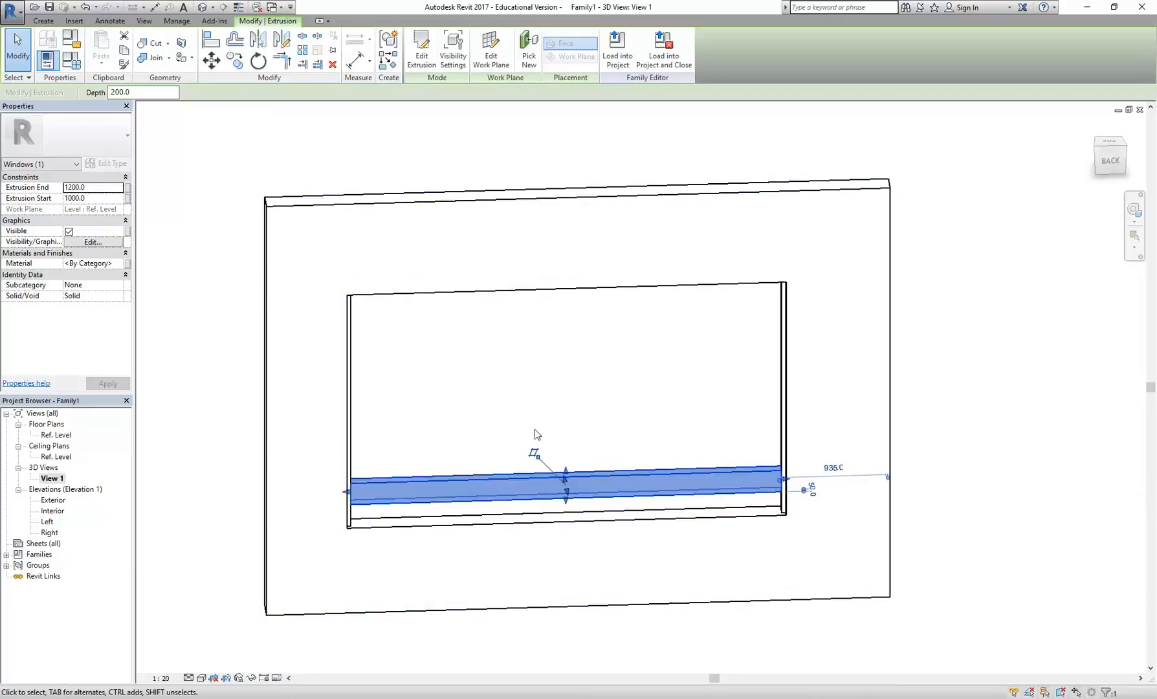
shift+middle_drag(626, 452, 493, 220)
scroll(530, 367, up, 1)
scroll(529, 367, up, 1)
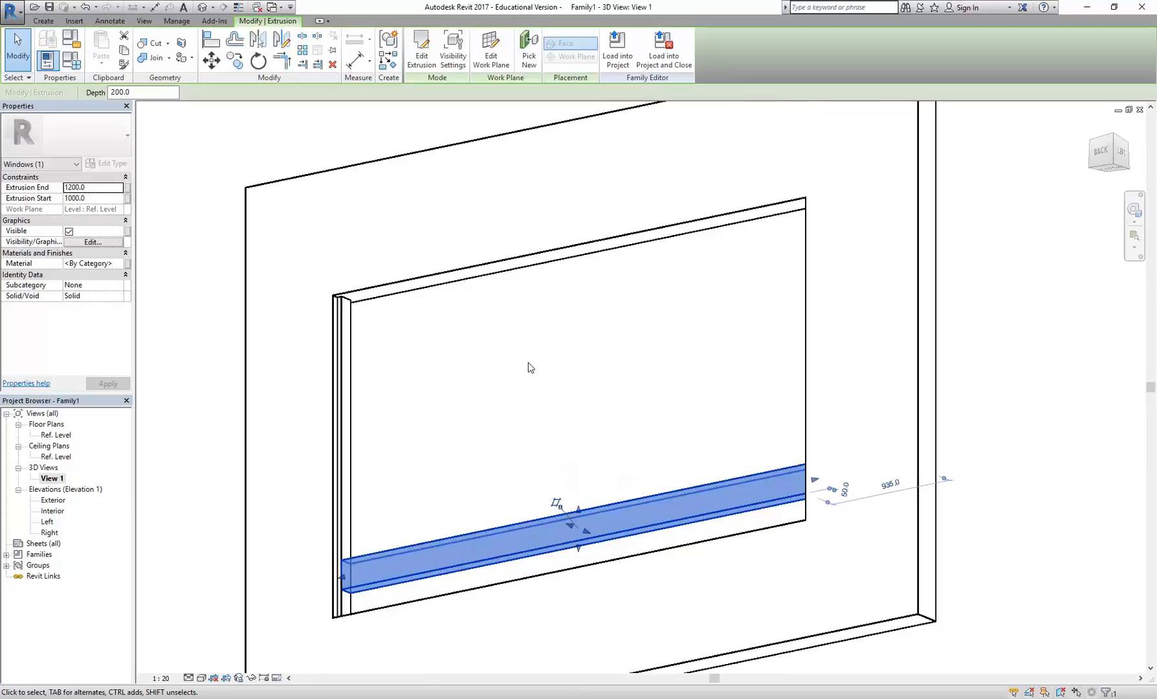
shift+middle_drag(529, 367, 493, 379)
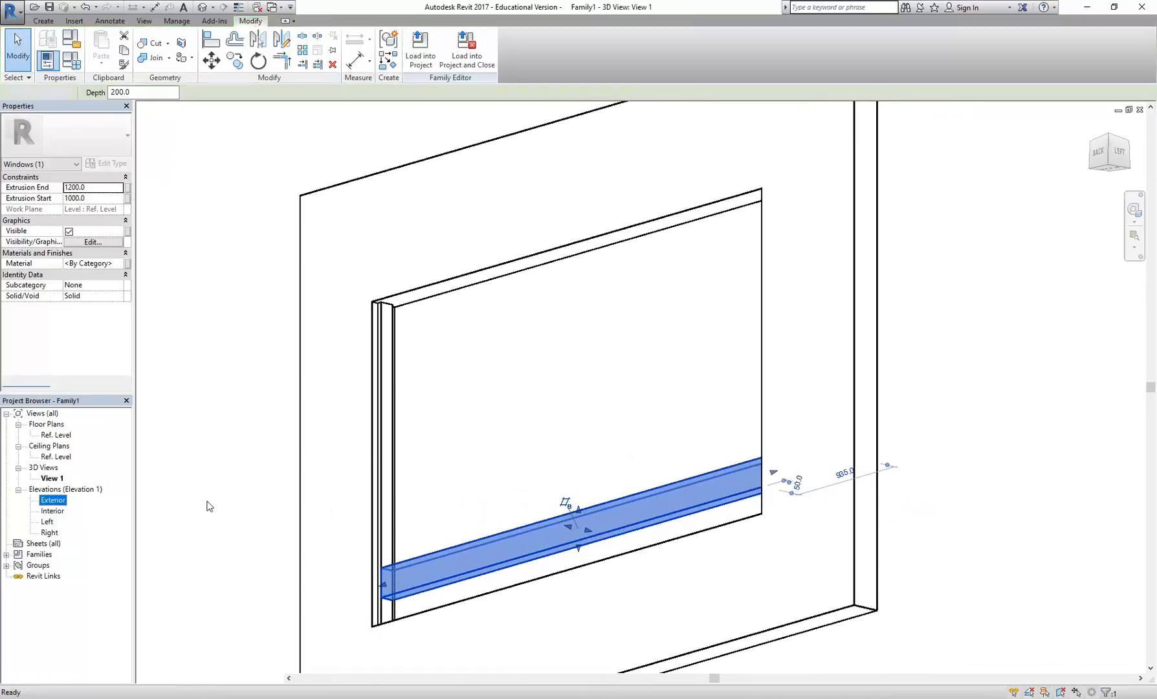
In the Exterior elevation, stretch the member's upper face to the reference plane at the opening's head and lock it there
double_click(53, 501)
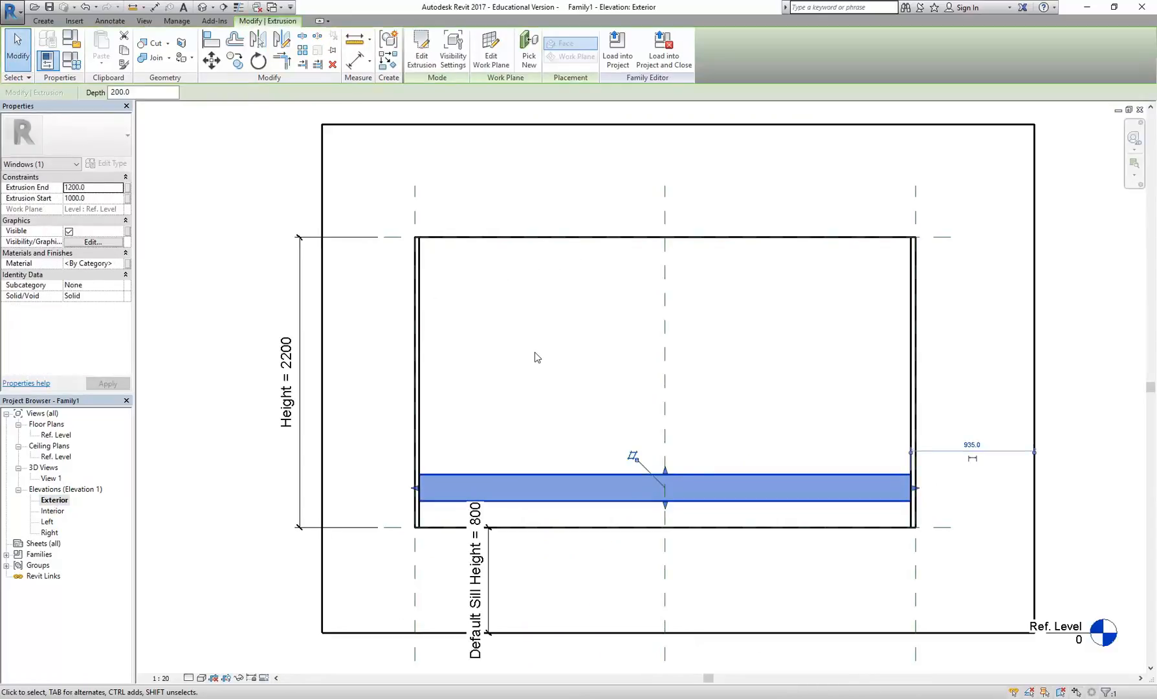
scroll(517, 374, up, 2)
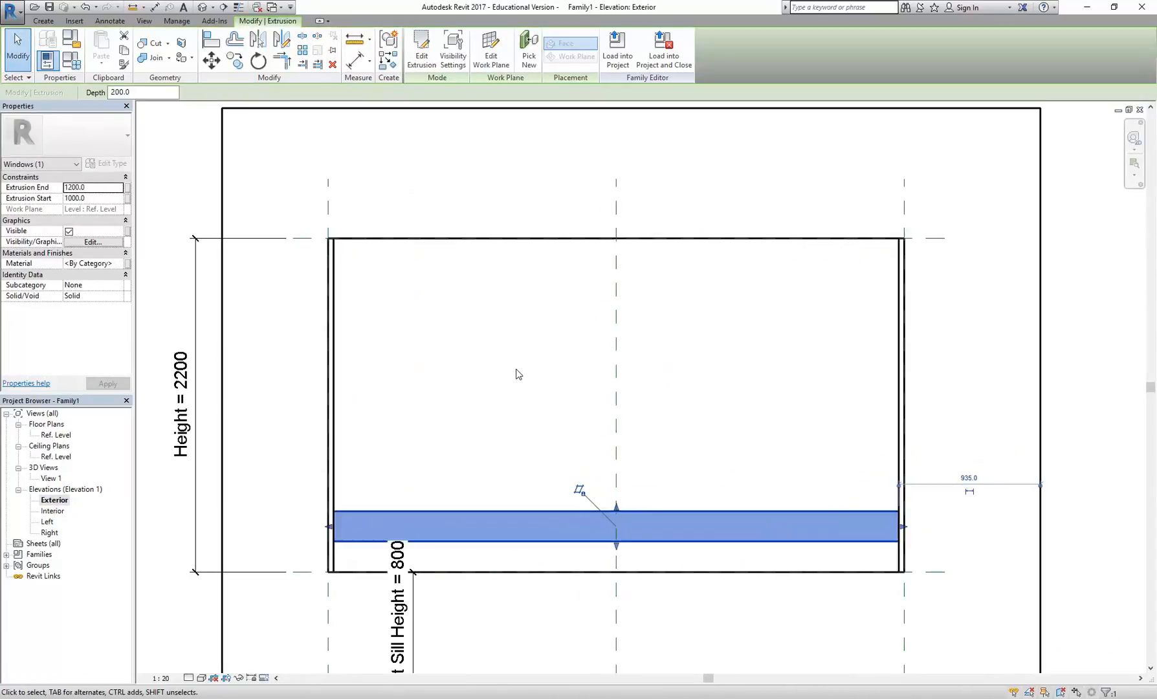
scroll(526, 394, up, 2)
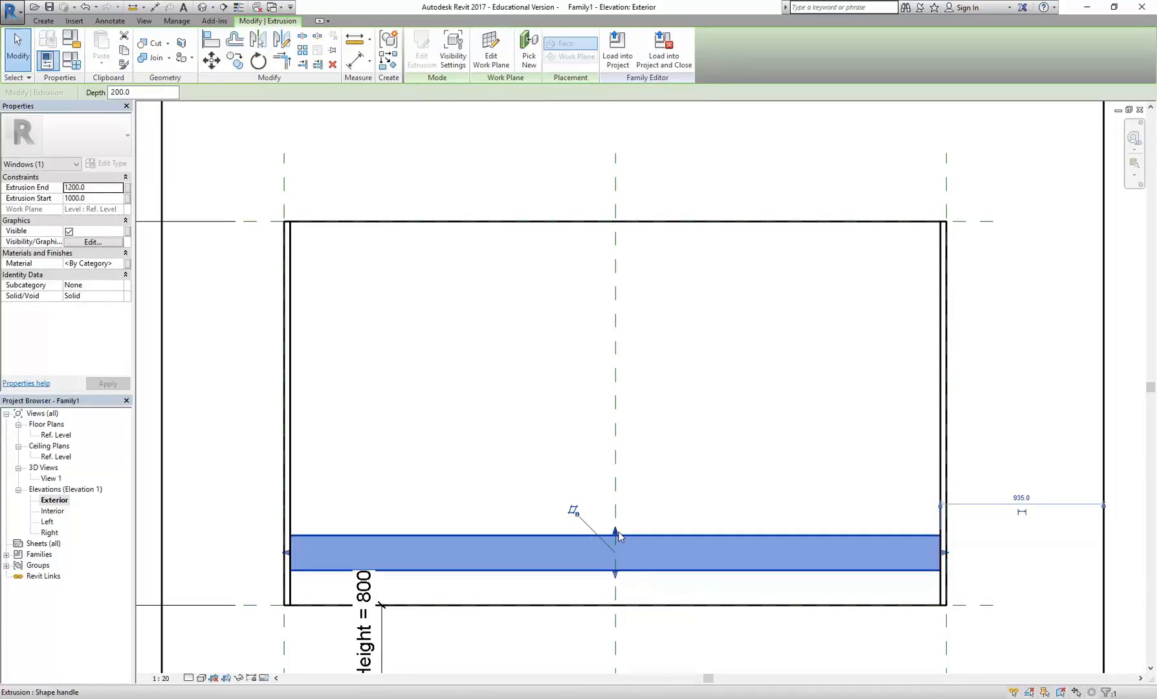
drag(617, 532, 350, 223)
click(639, 202)
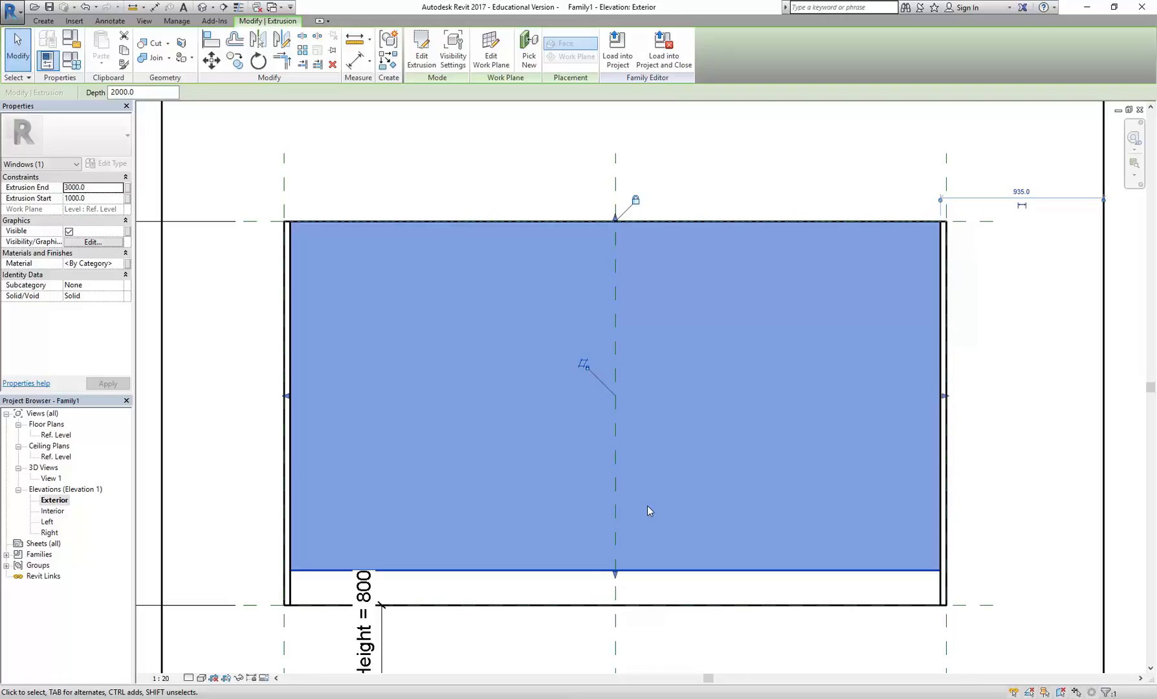
Raise the member's lower face towards the opening's head, leaving a depth of about 164 mm
drag(615, 574, 613, 270)
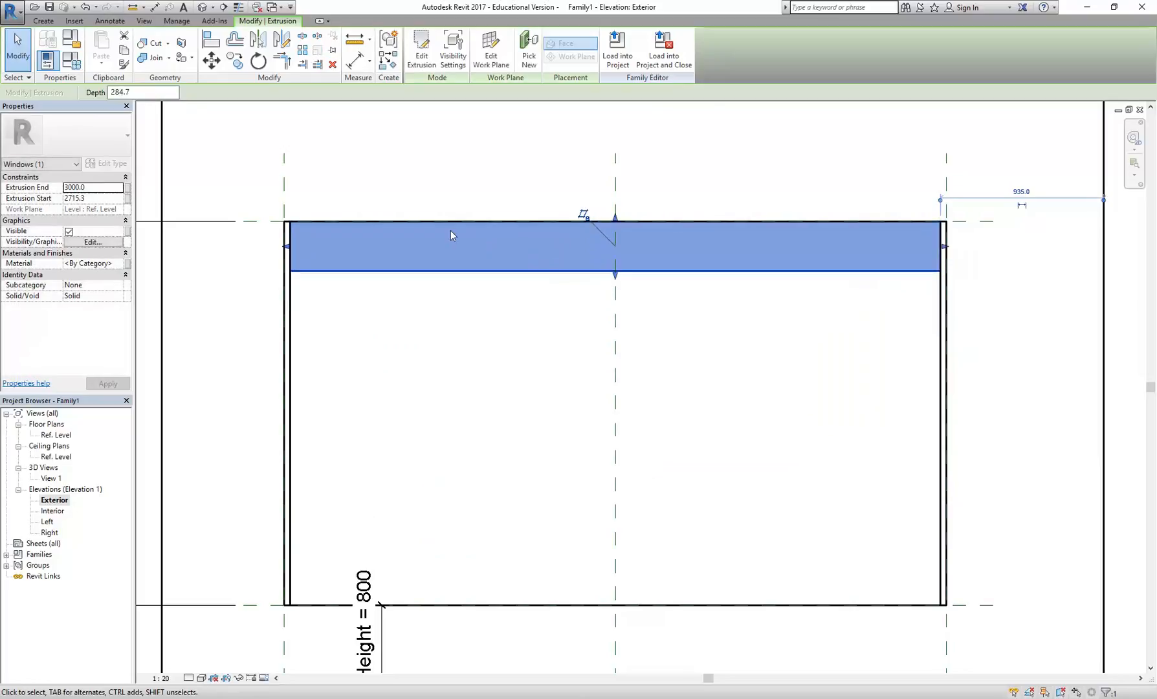
drag(493, 221, 626, 250)
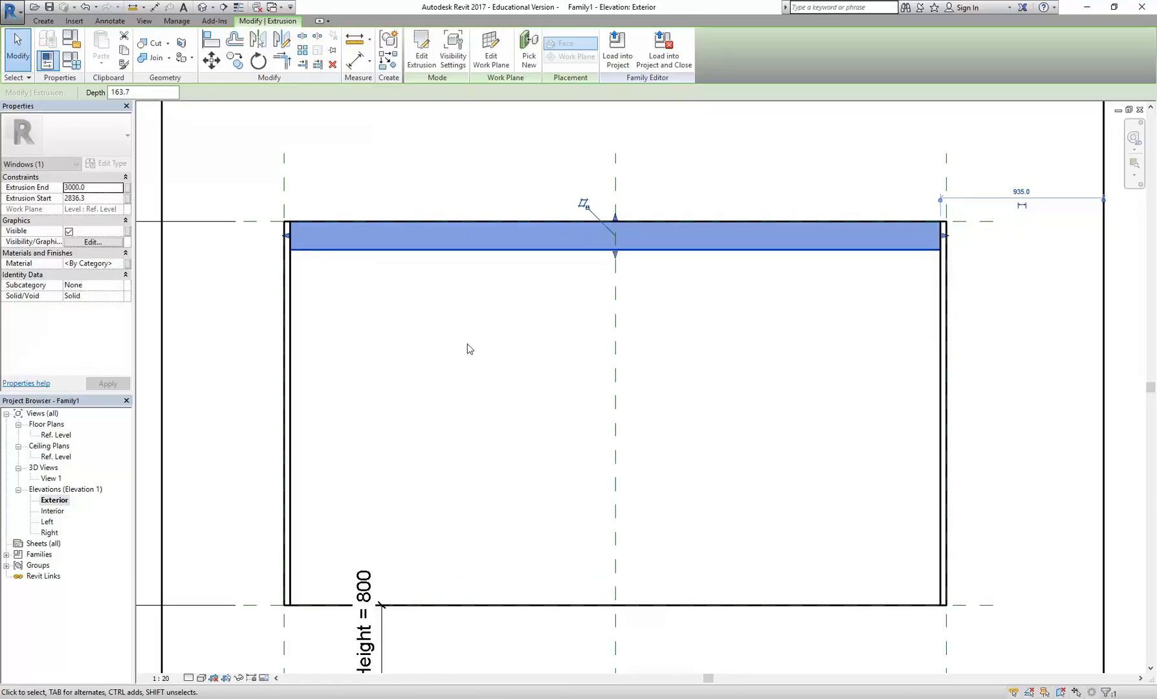
click(468, 347)
scroll(474, 349, down, 1)
middle_drag(475, 349, 518, 362)
scroll(520, 366, up, 1)
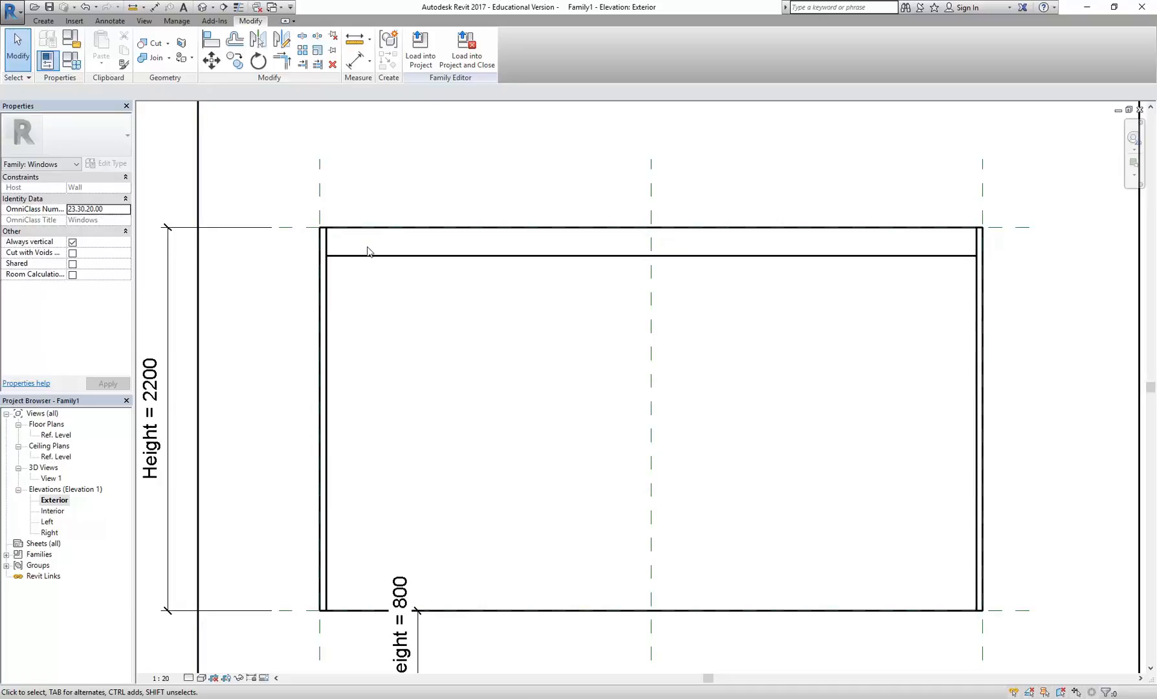
scroll(367, 252, down, 4)
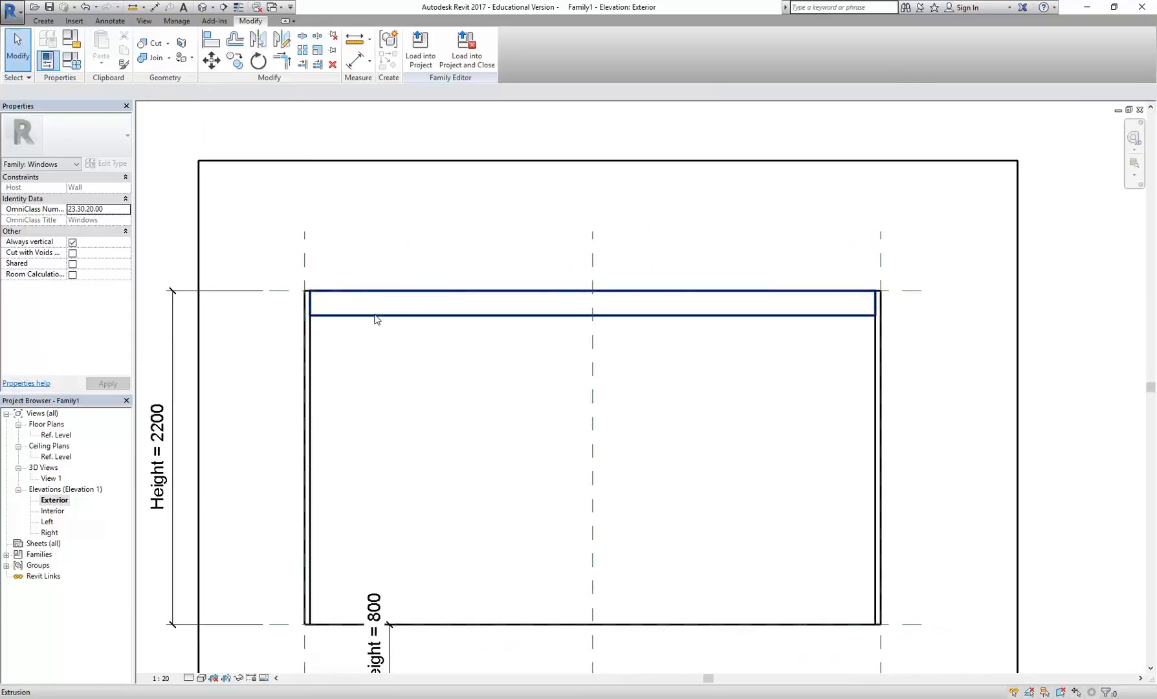
click(376, 316)
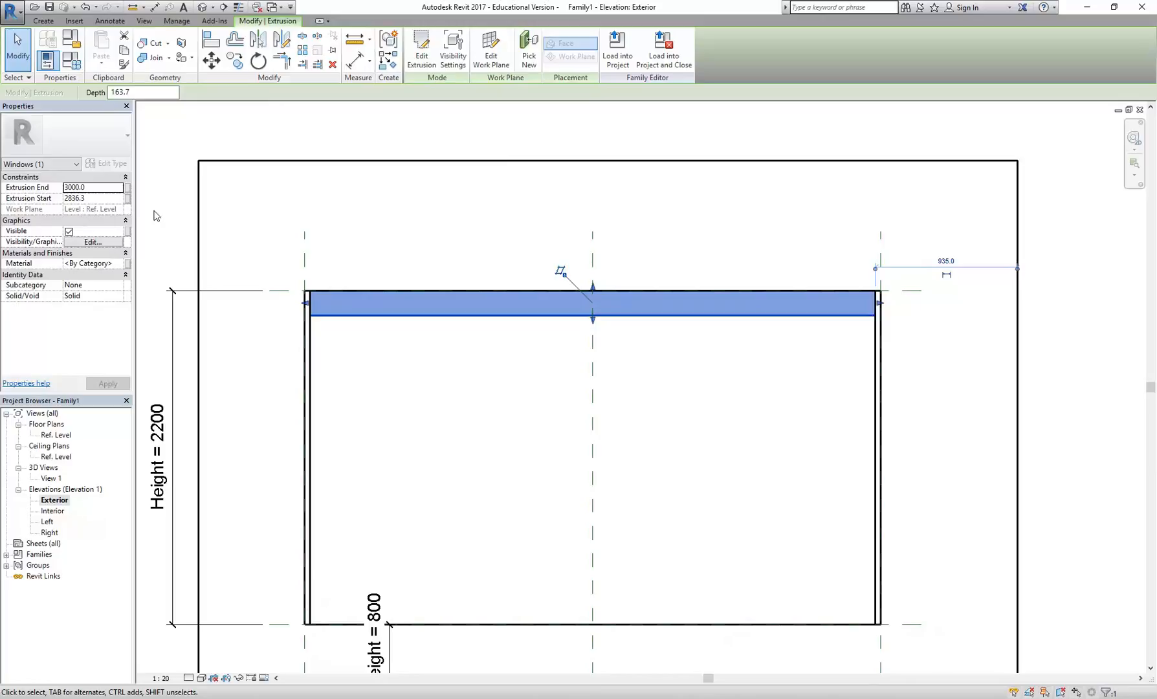
click(273, 255)
Draw a horizontal reference plane across the opening about 140 mm below the head reference plane
scroll(300, 260, down, 2)
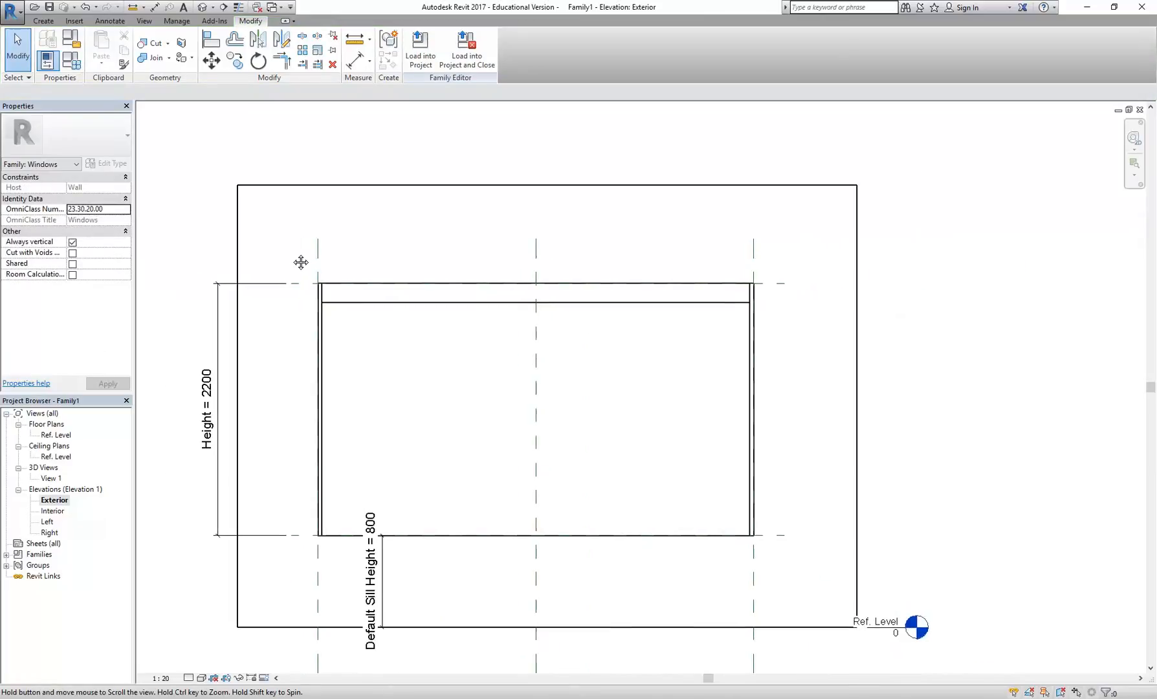
scroll(292, 256, up, 1)
click(44, 21)
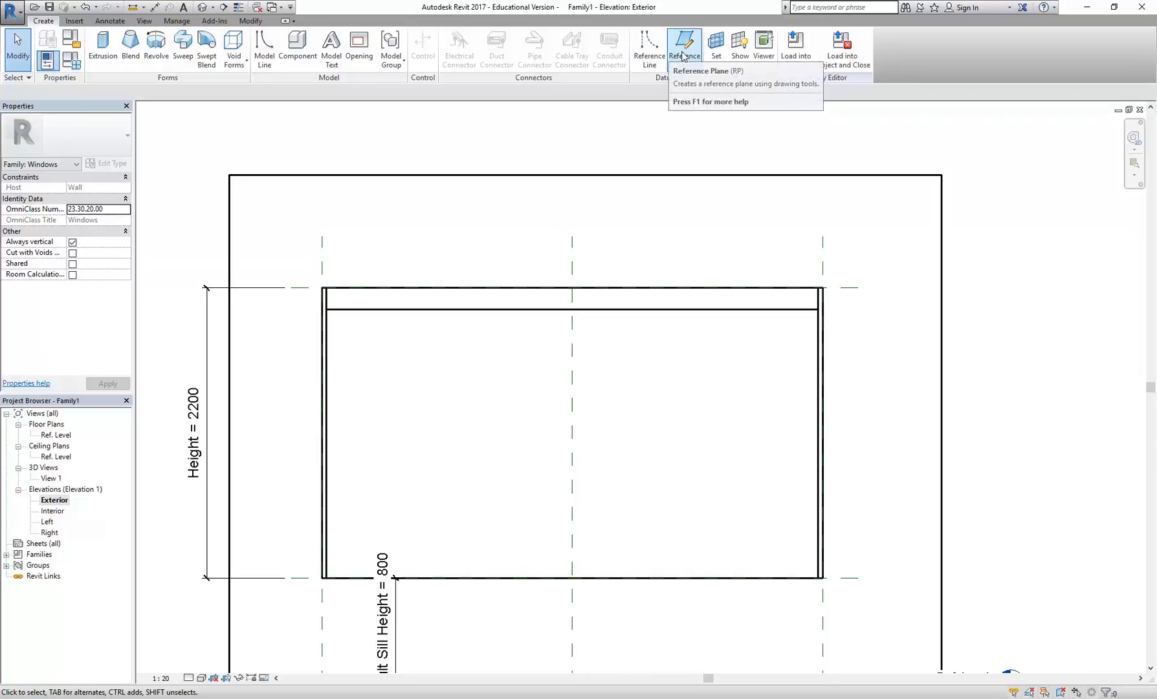
click(683, 57)
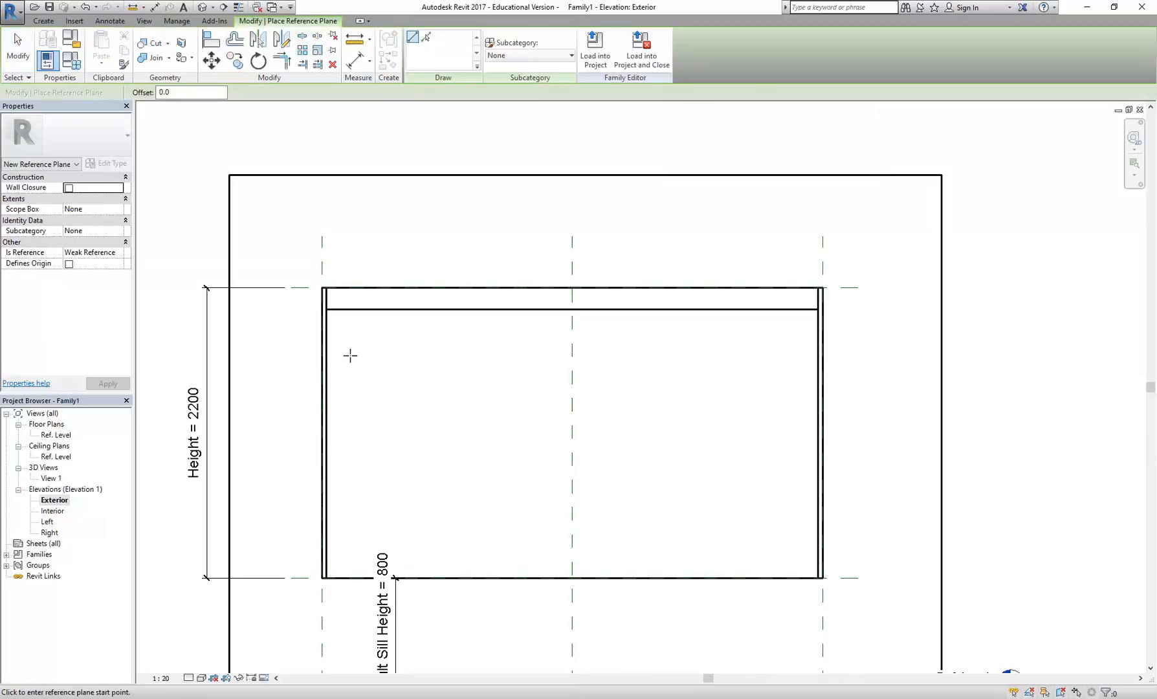
click(290, 306)
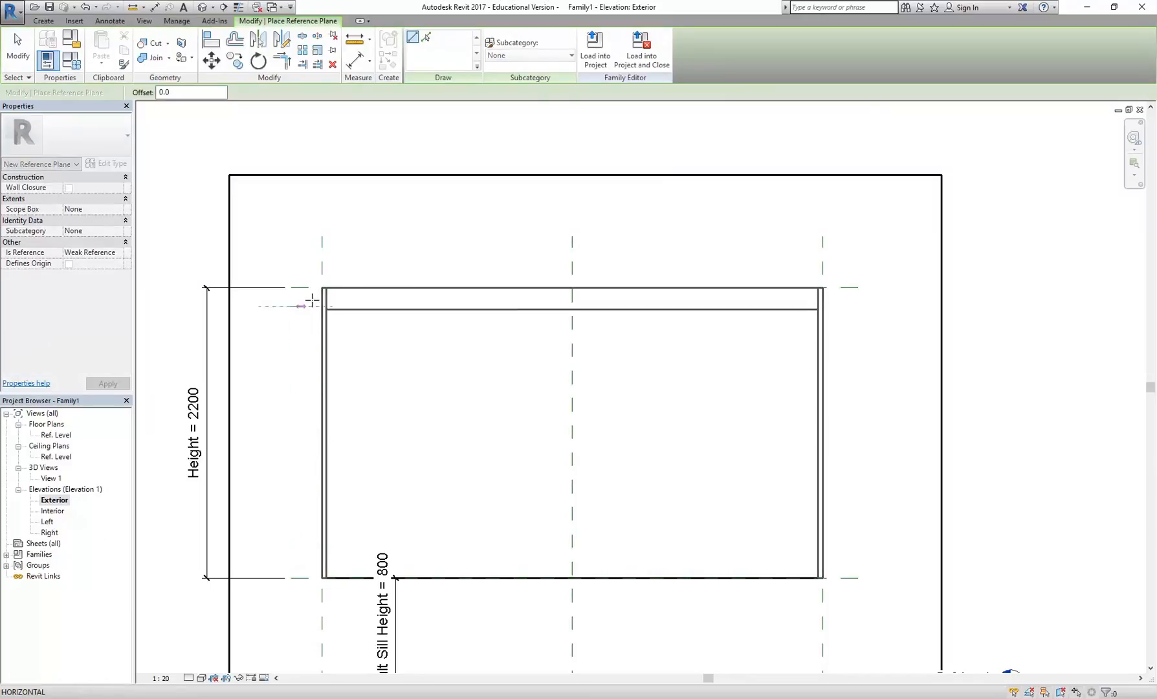
click(857, 307)
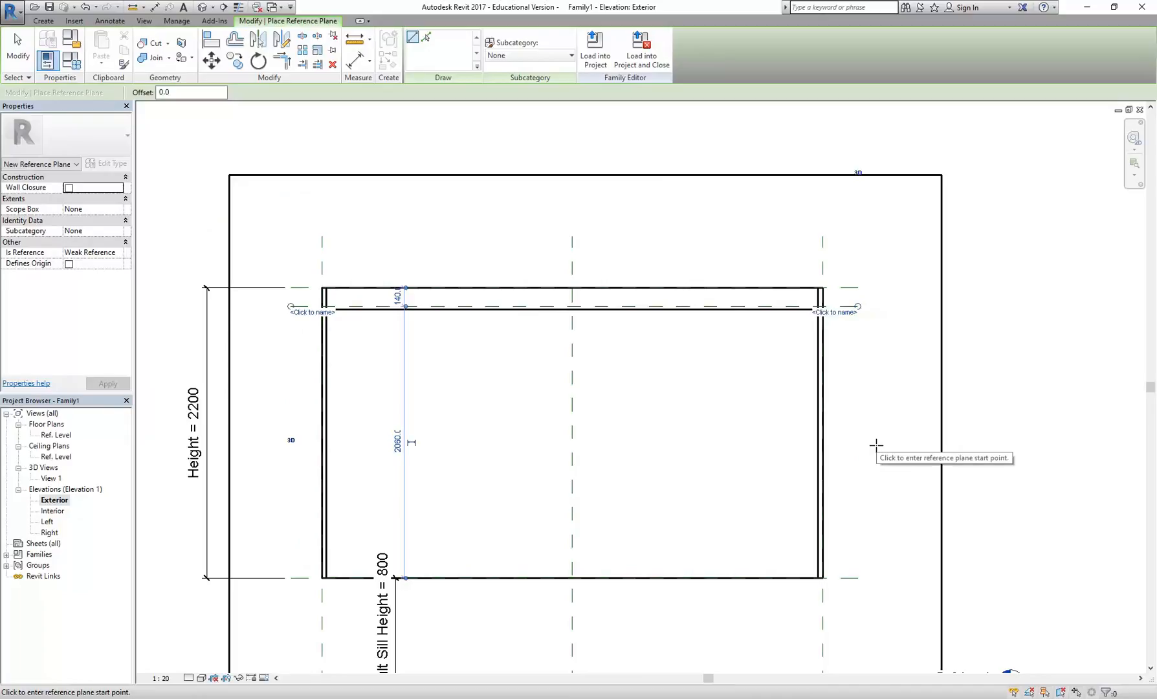
Add an aligned dimension between the head reference plane and the new reference plane below it
scroll(335, 298, up, 4)
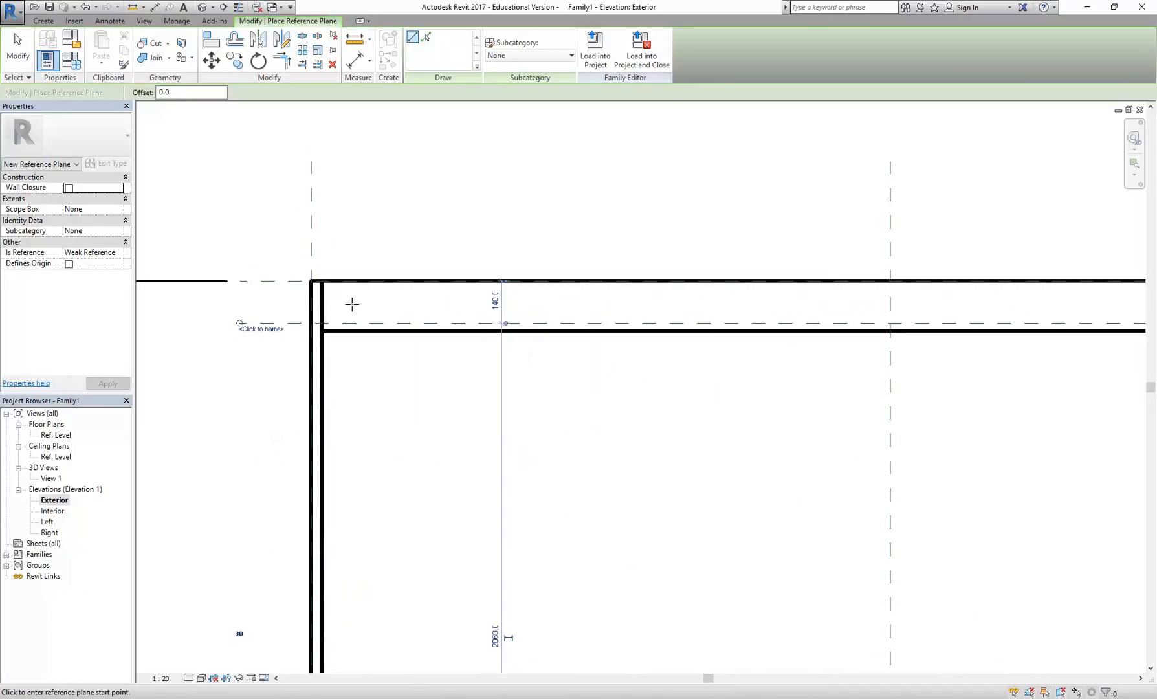
scroll(453, 230, down, 3)
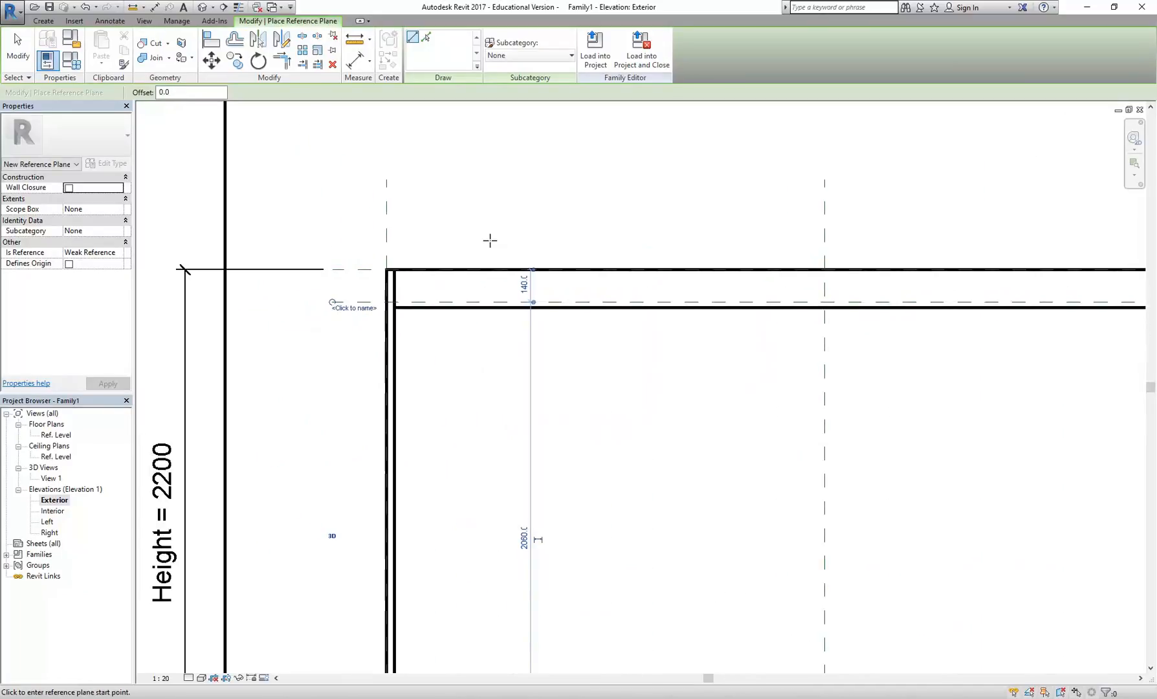
click(355, 60)
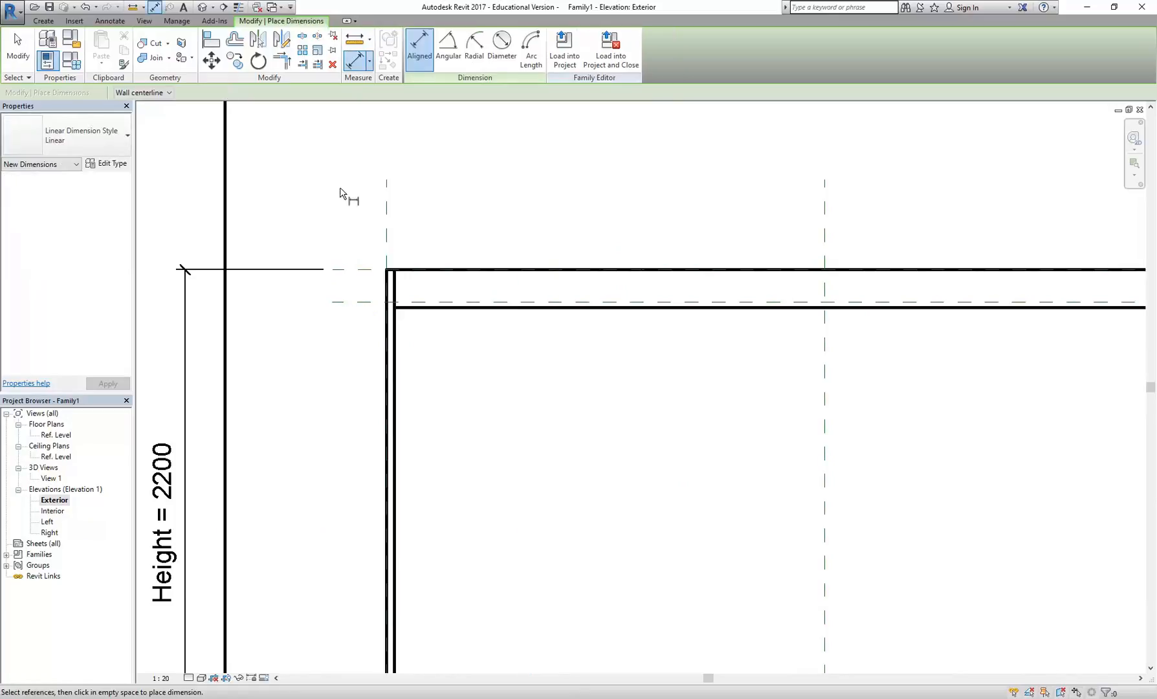
click(344, 269)
click(349, 301)
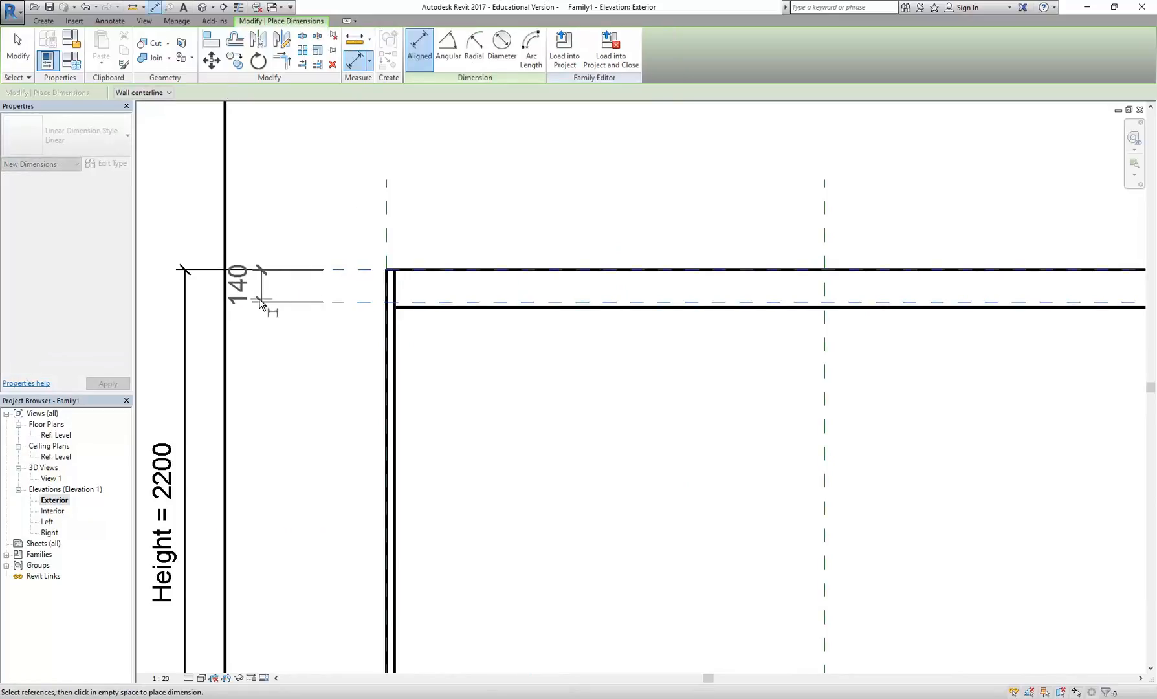
click(270, 282)
right_click(274, 207)
click(316, 216)
right_click(318, 219)
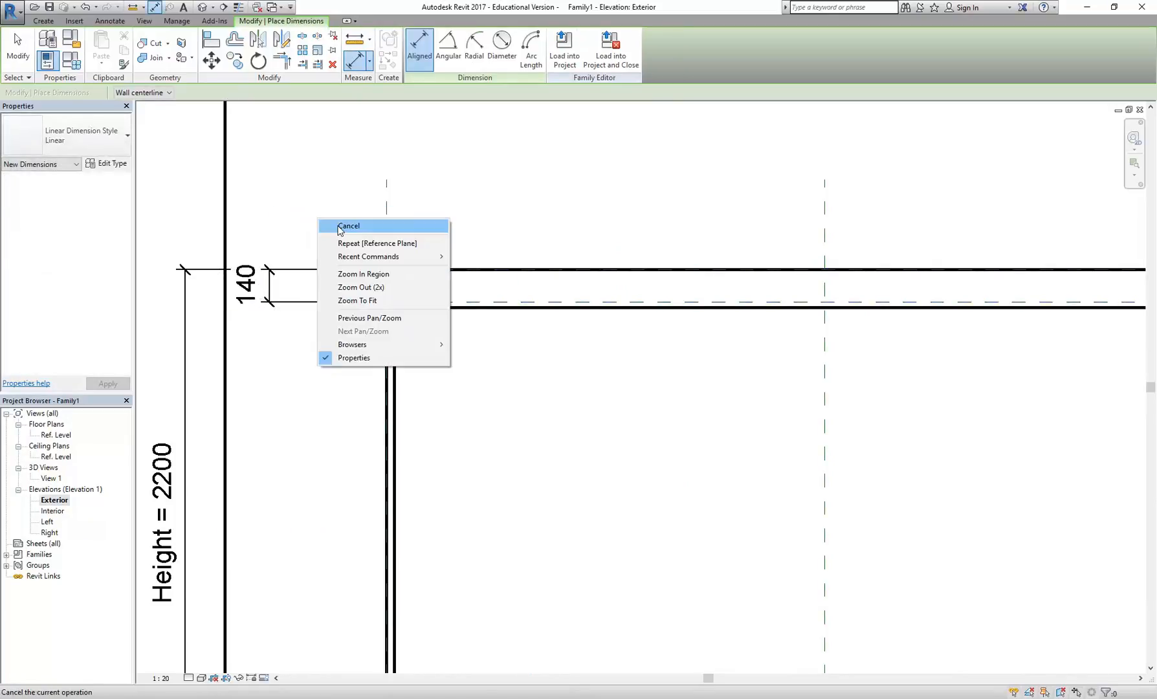
click(337, 227)
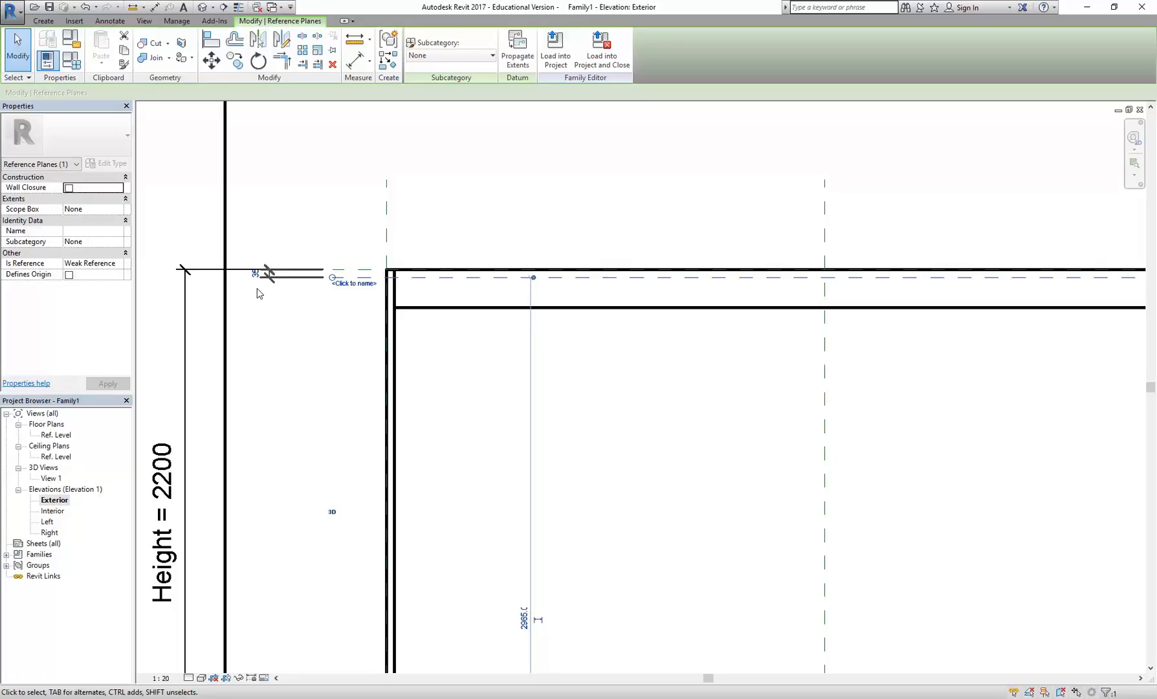
Set the new reference plane's distance below the head reference plane to 35 mm and select its dimension
click(285, 237)
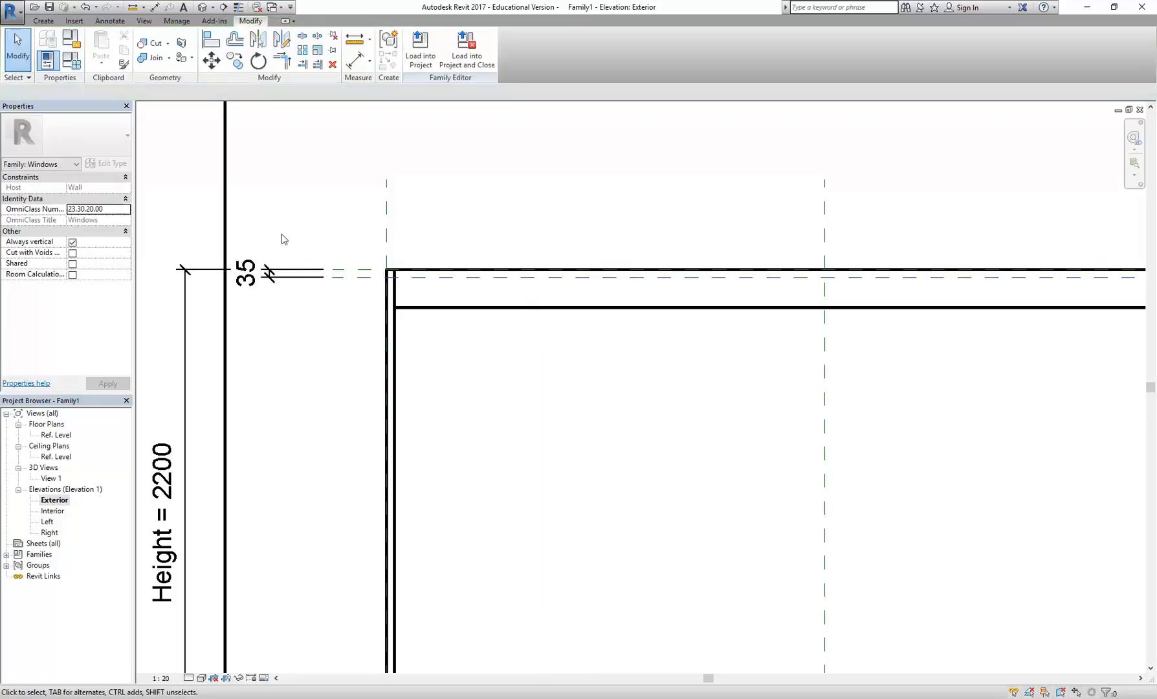
click(412, 279)
click(297, 296)
click(294, 277)
scroll(349, 292, down, 3)
scroll(338, 291, up, 3)
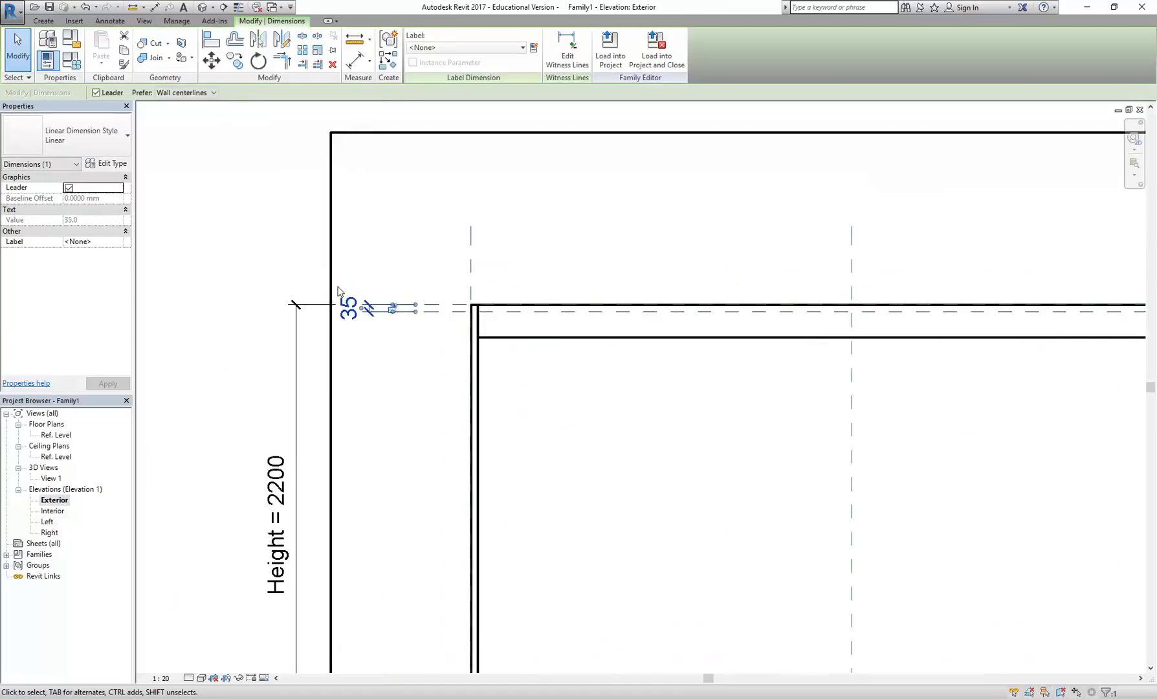
Raise the head member's lower face to the reference plane 35 mm below the head and lock it there
scroll(338, 290, up, 4)
scroll(524, 154, down, 2)
middle_drag(525, 154, 353, 224)
scroll(714, 415, down, 1)
middle_drag(714, 416, 347, 376)
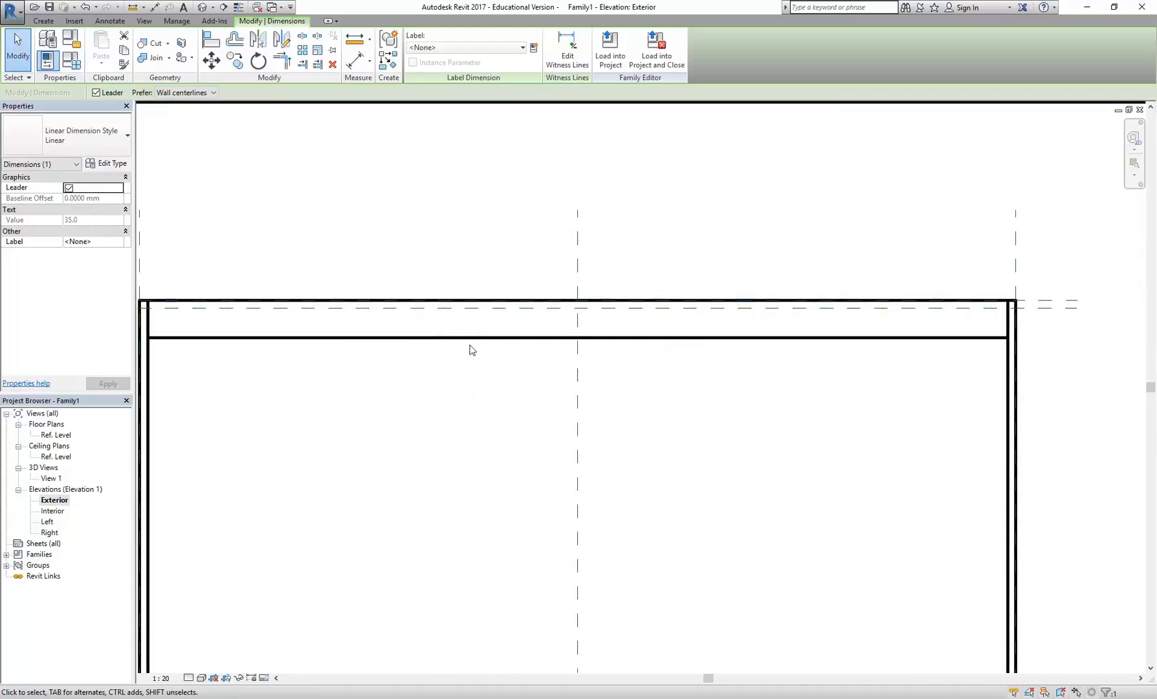
click(448, 338)
scroll(579, 339, up, 3)
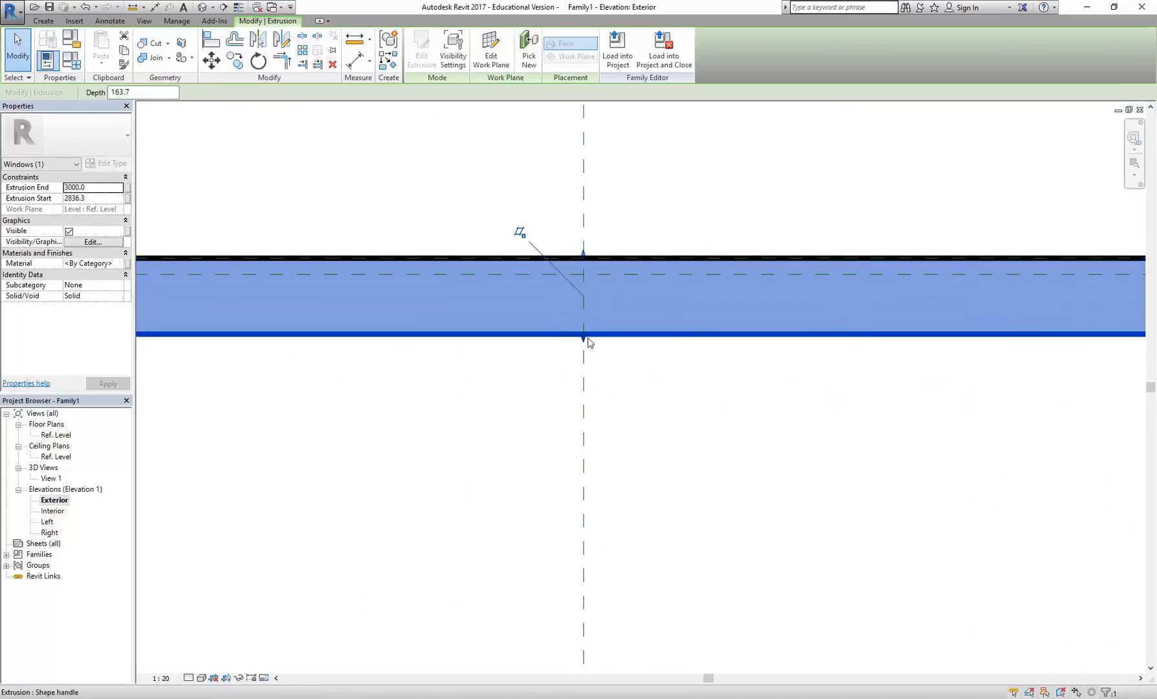
drag(585, 341, 591, 277)
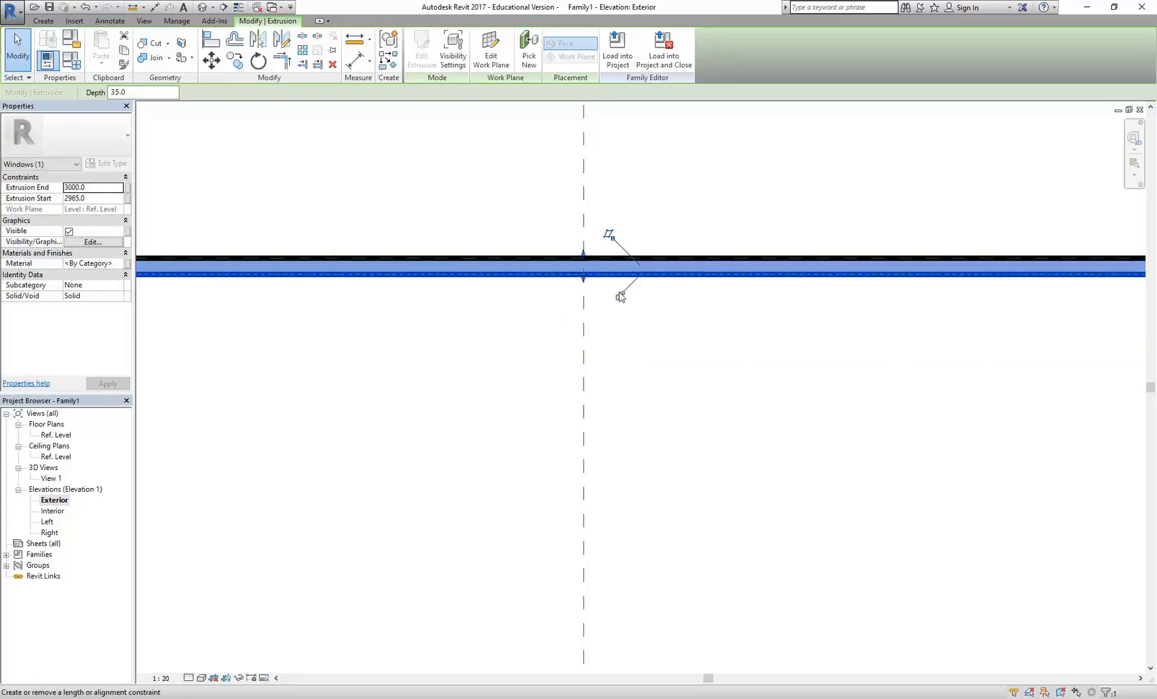
click(418, 380)
scroll(418, 379, down, 6)
middle_drag(355, 404, 459, 377)
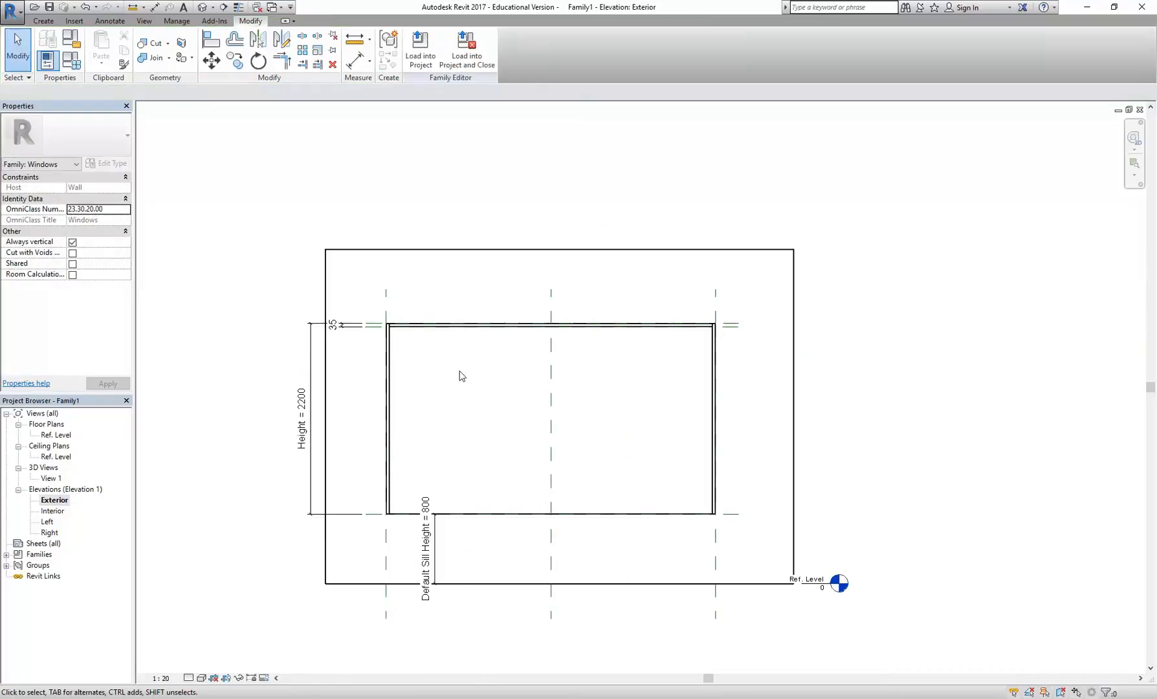
Flex the window family by setting its Height to 1200 and its Width to 2000 in the family types
scroll(459, 377, up, 1)
middle_drag(465, 442, 488, 434)
middle_drag(326, 262, 372, 276)
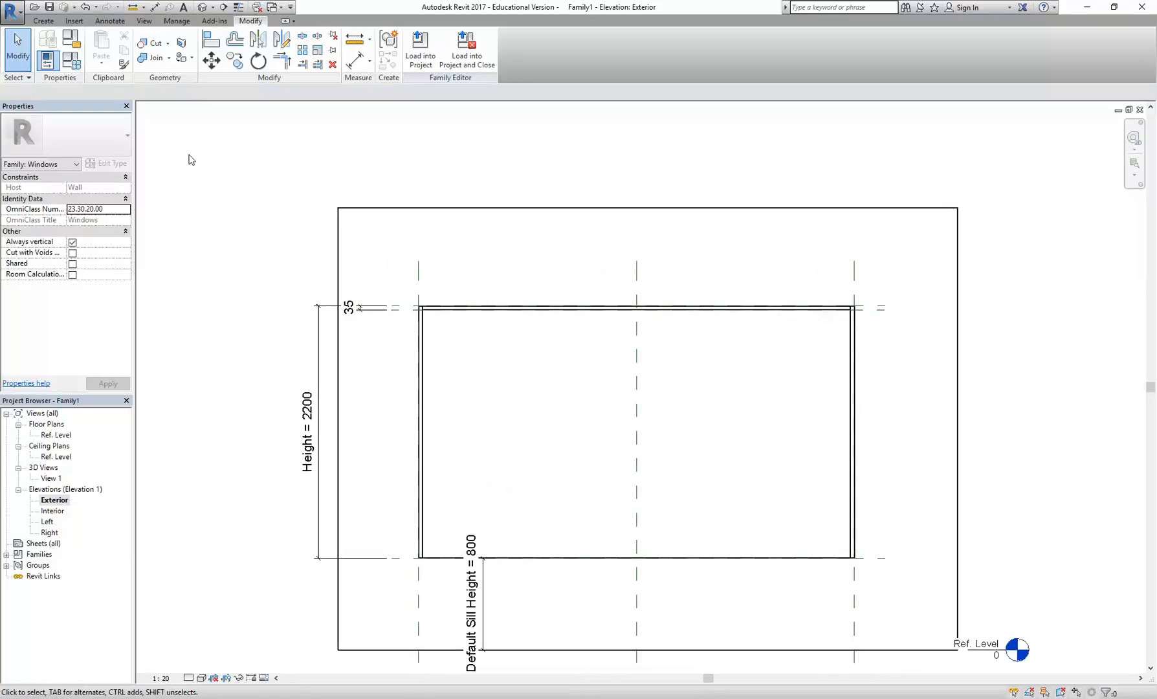
click(74, 62)
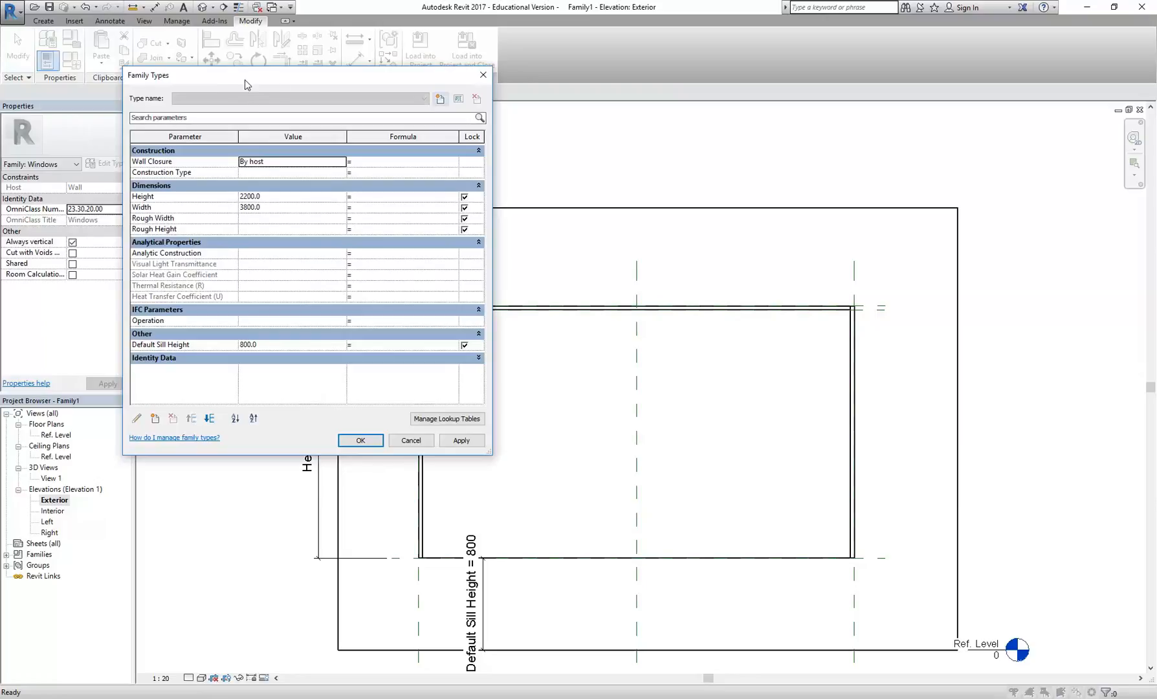
click(277, 196)
text(1200)
click(462, 440)
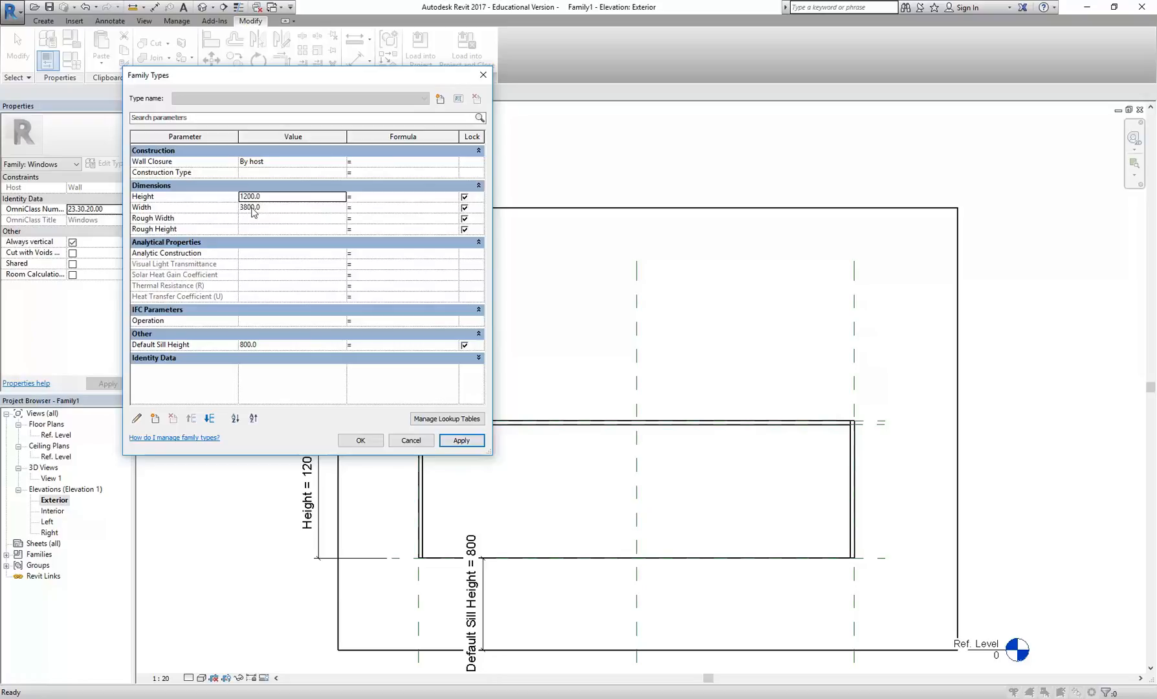
click(277, 207)
text(2000)
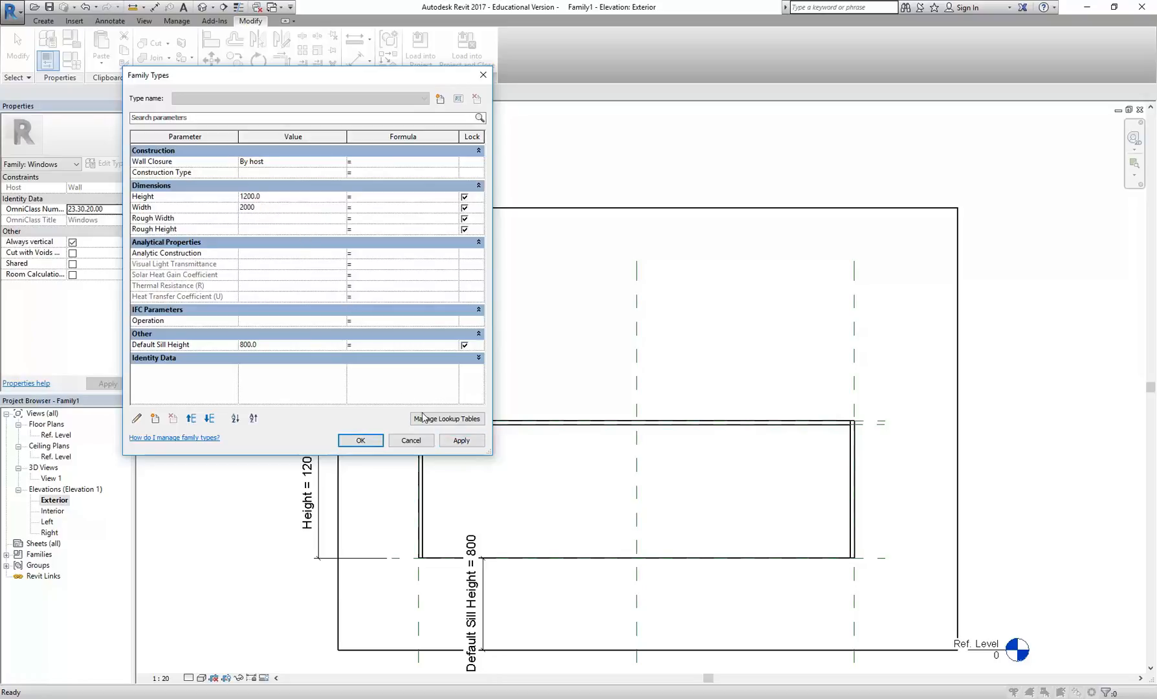
click(461, 441)
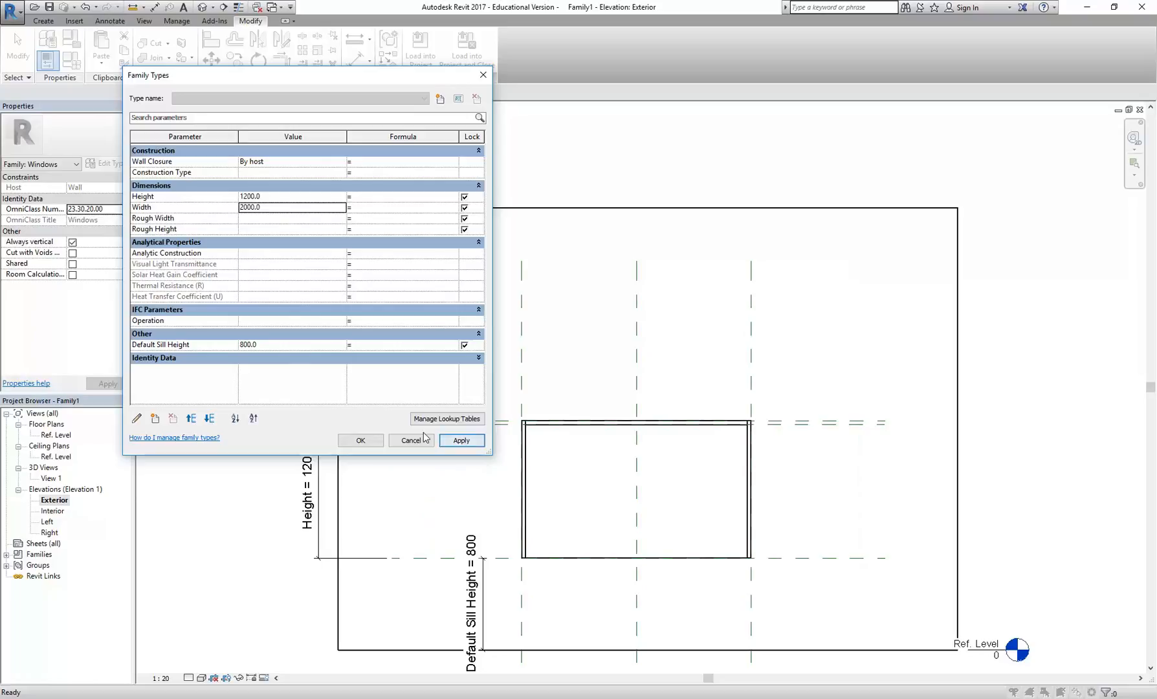
click(361, 441)
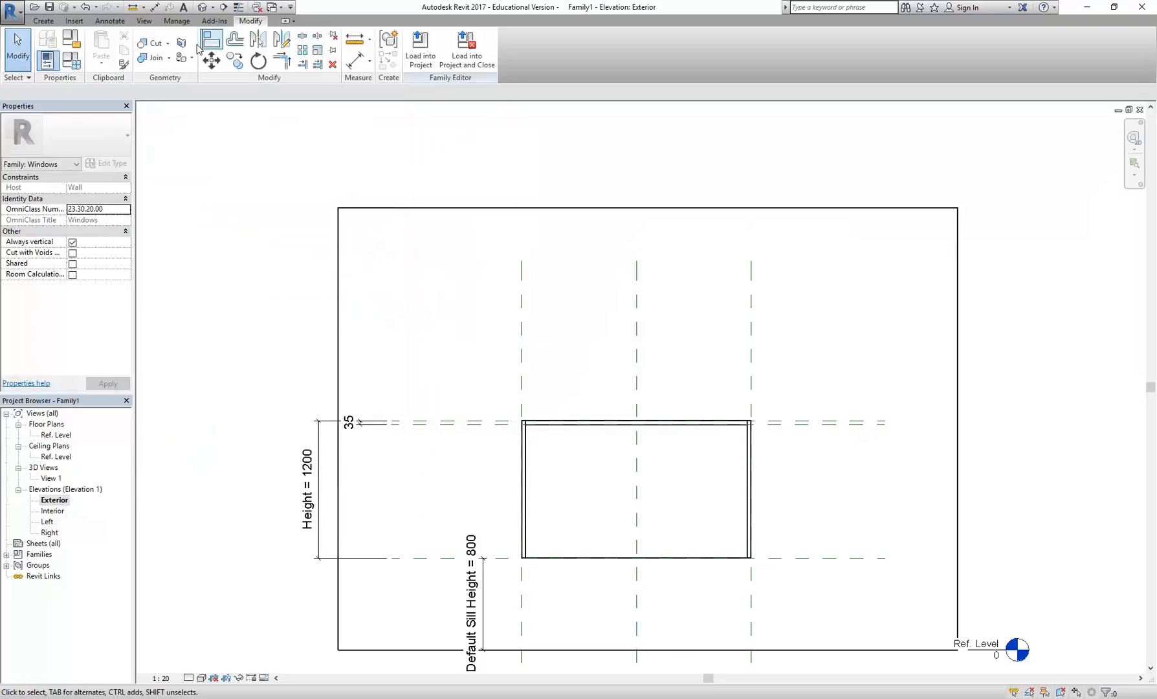
Undo the test changes to the window family's width and height
click(82, 8)
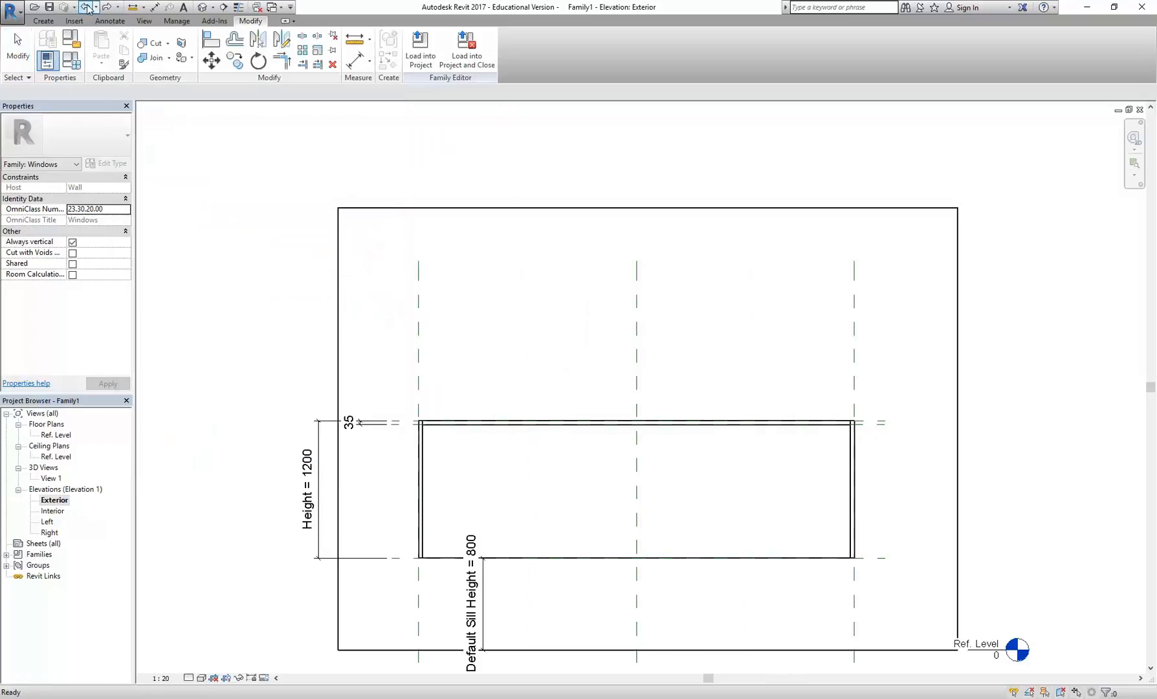
click(83, 7)
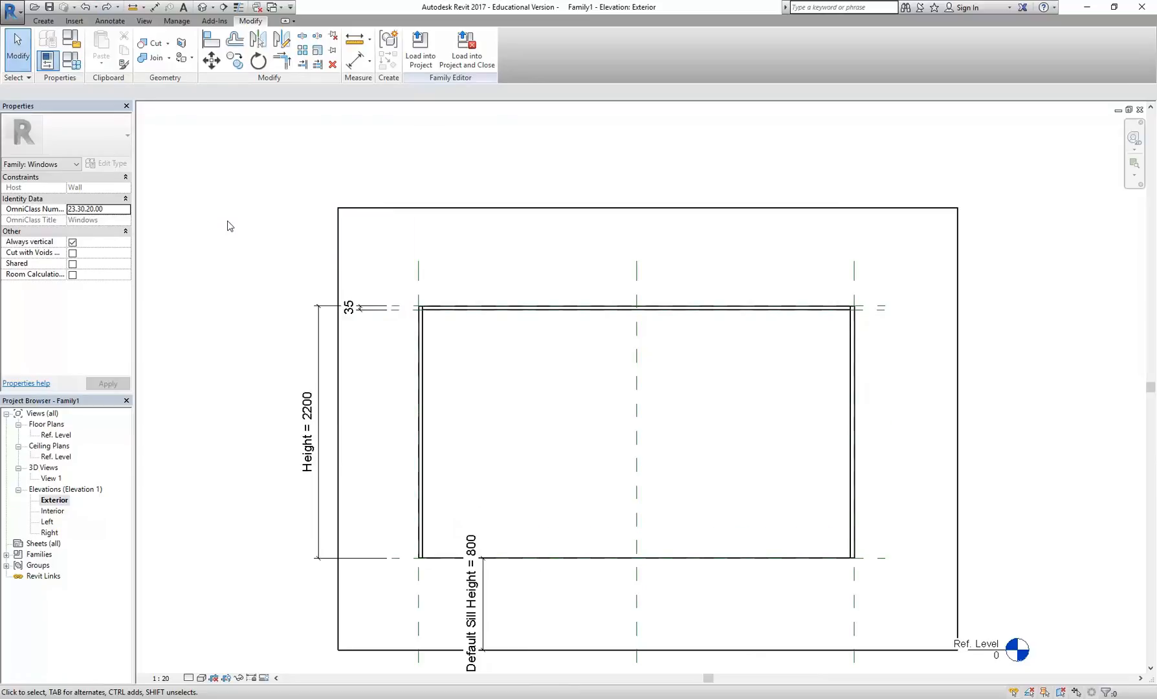
scroll(231, 227, down, 1)
middle_drag(236, 230, 291, 231)
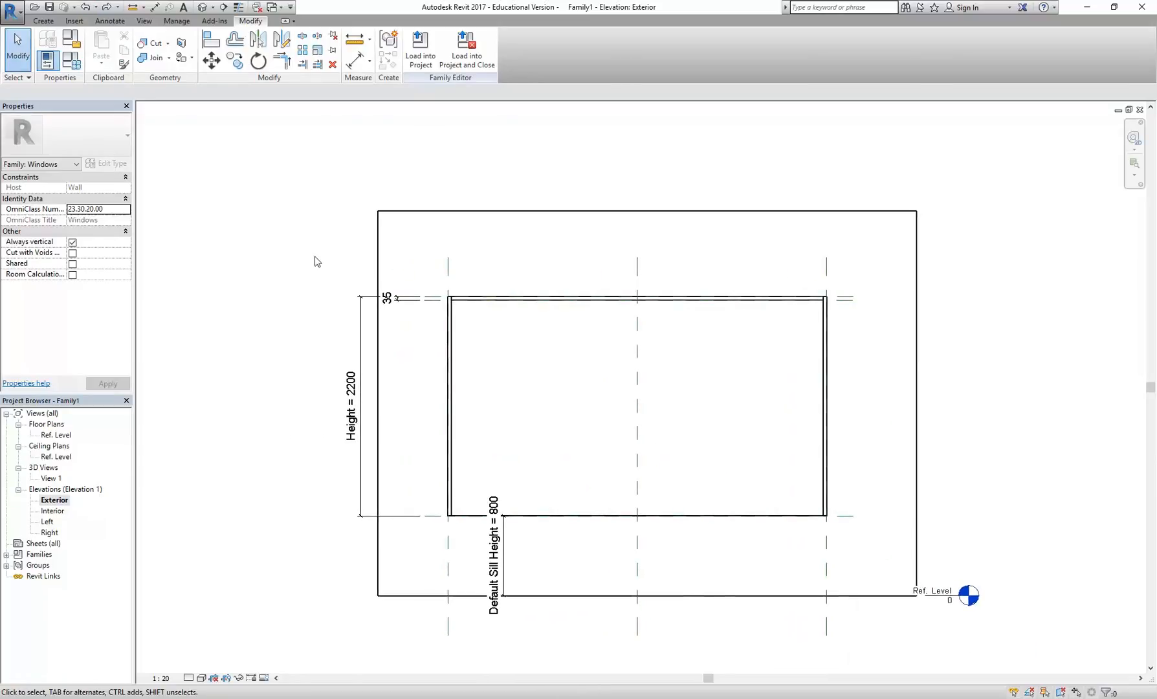
Save the window family as 3 Panel Sash Window in the CAD 3 folder inside 2017
click(12, 8)
mouse_move(45, 150)
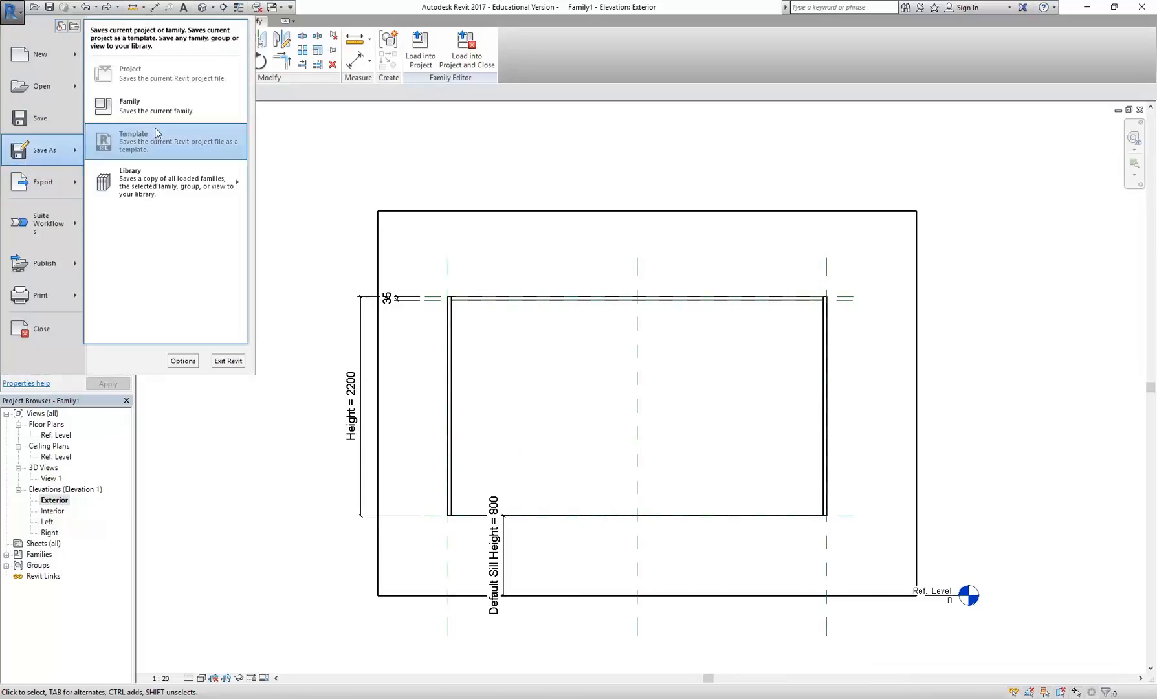
click(137, 117)
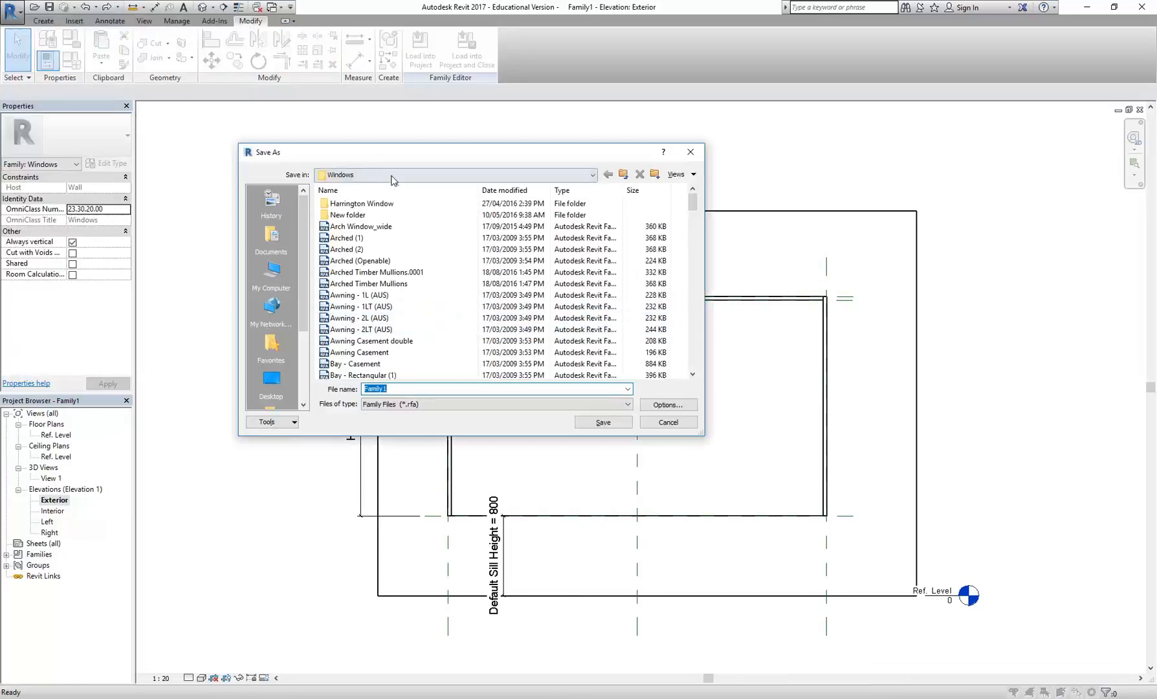
click(392, 175)
click(395, 283)
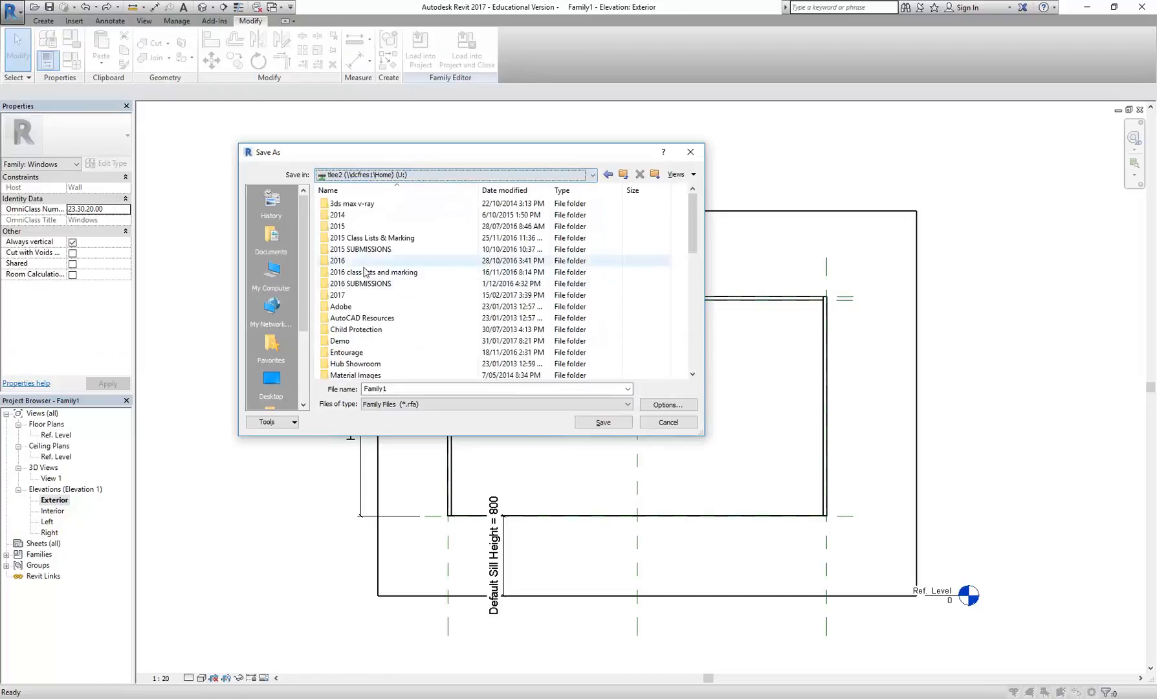
double_click(337, 296)
double_click(340, 204)
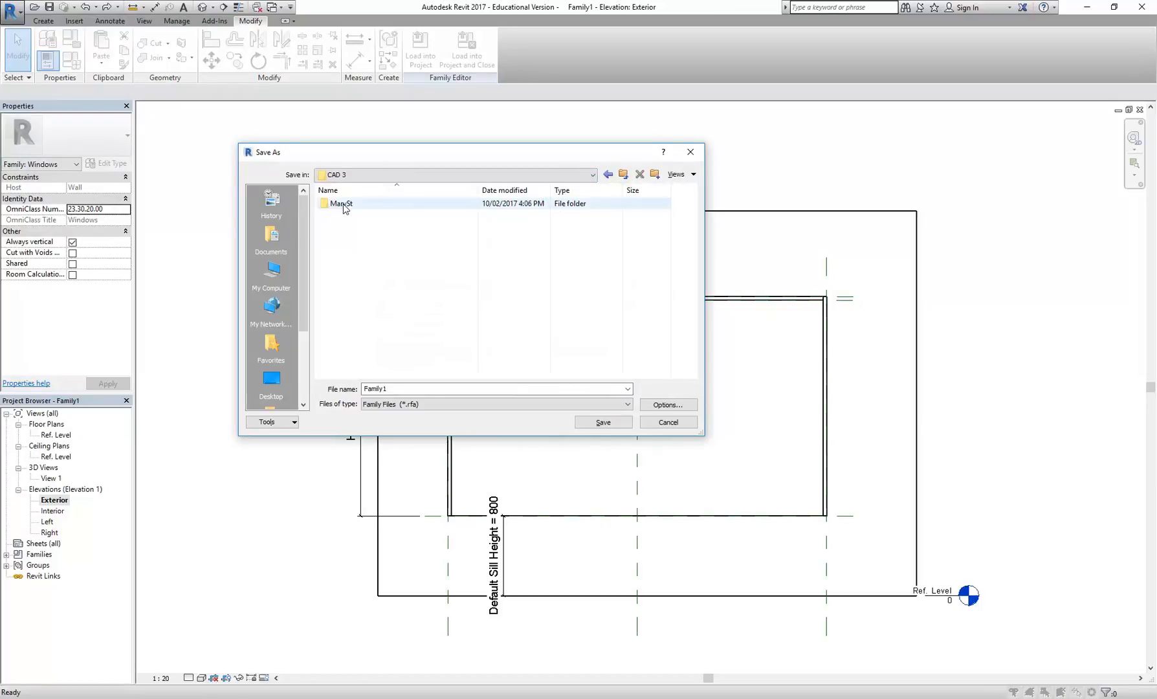
double_click(424, 388)
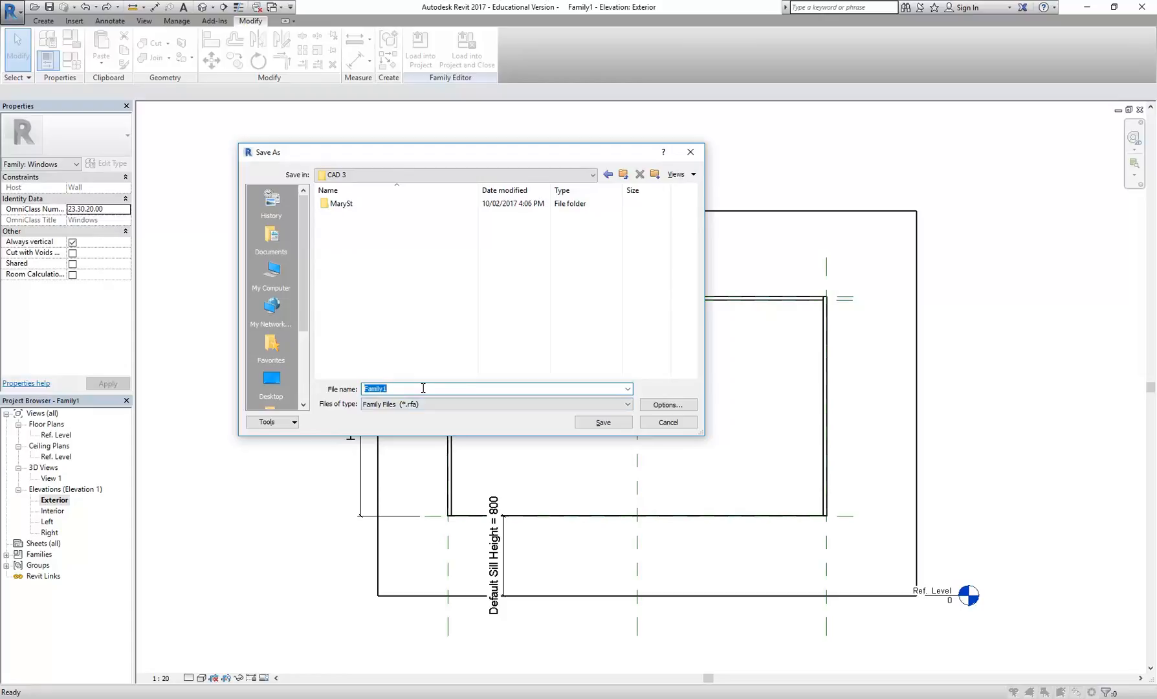
text(3 Panel Sash Window)
click(586, 421)
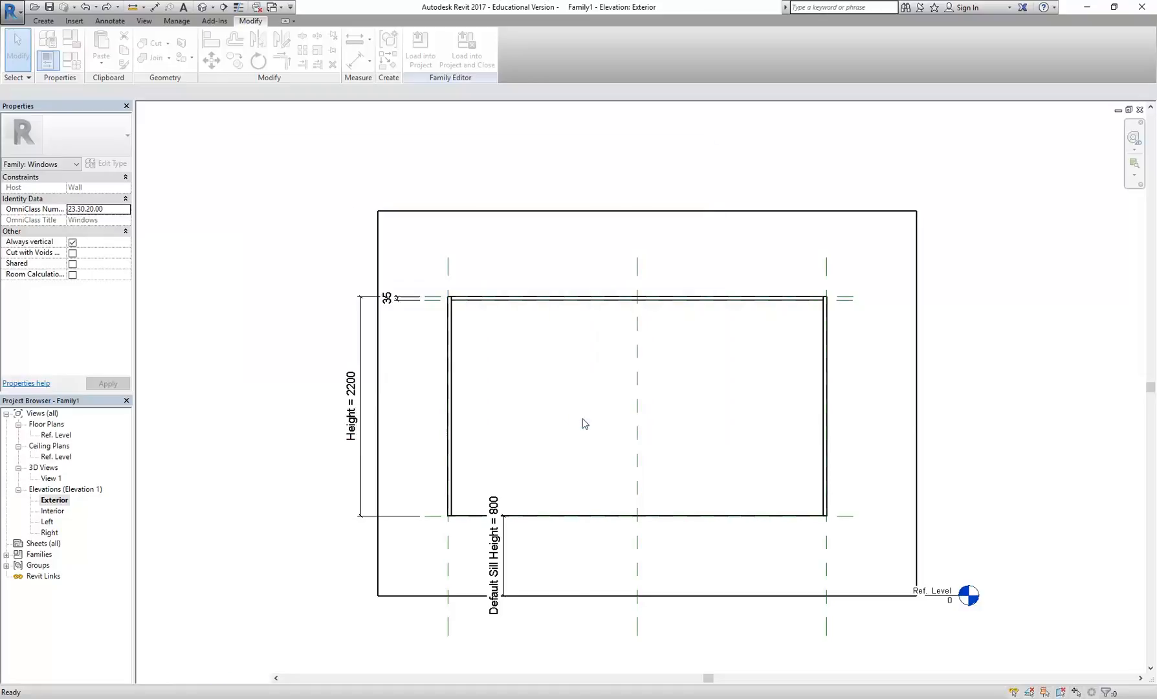